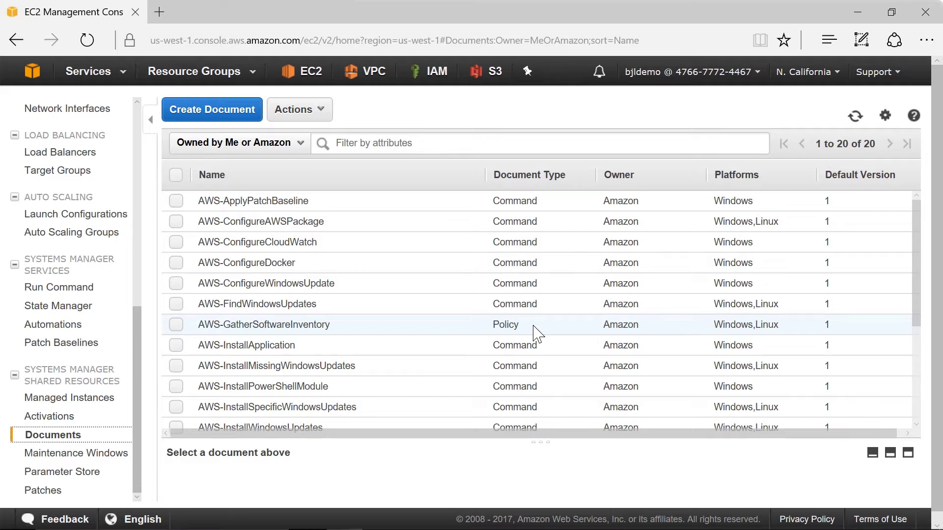
Start a new State Manager association with the AWS-GatherSoftwareInventory document, using its latest version at runtime.
click(77, 307)
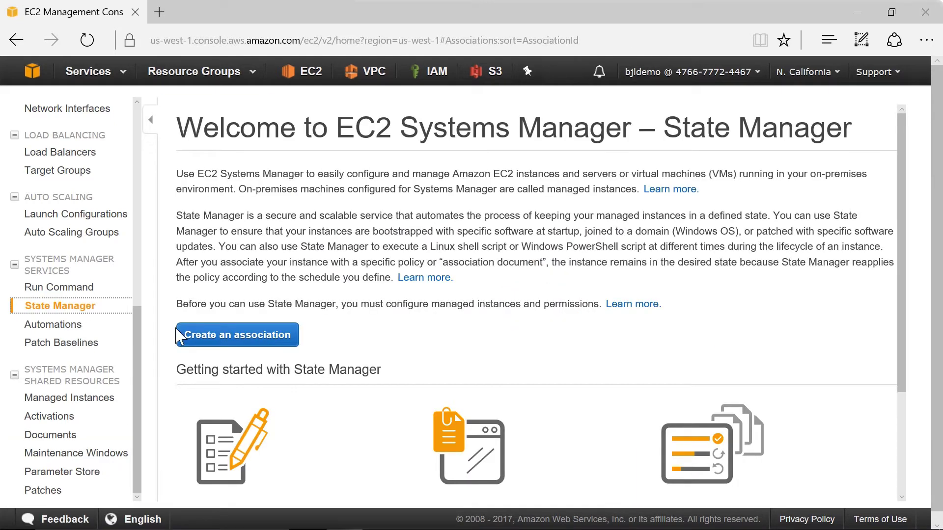
click(251, 337)
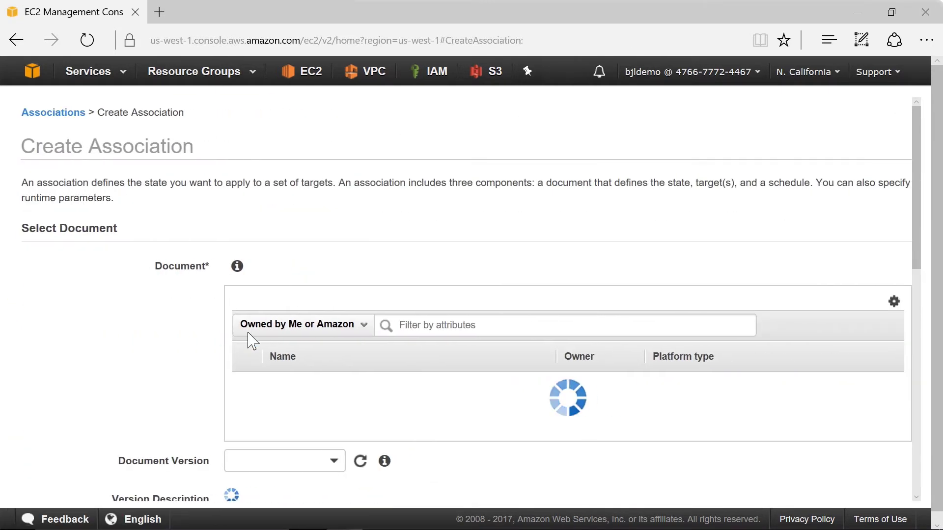
scroll(159, 388, down, 5)
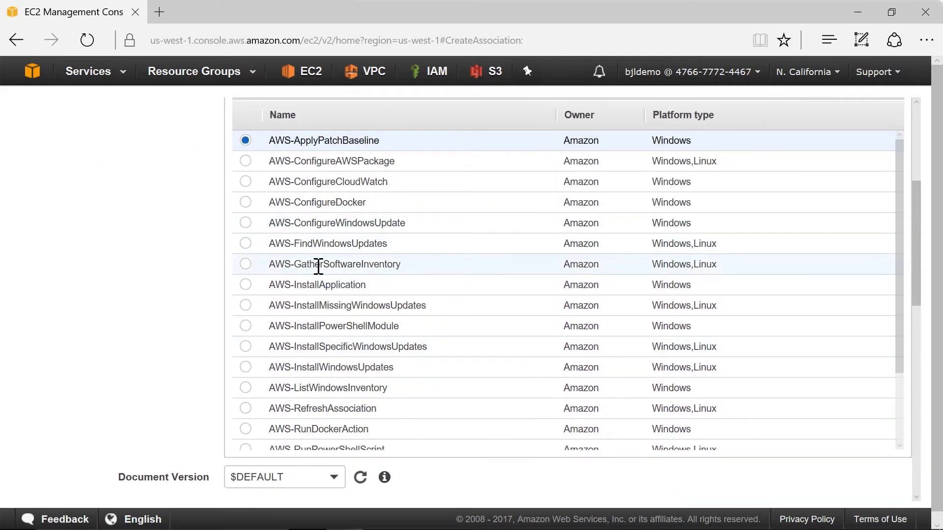
click(248, 267)
scroll(166, 280, down, 3)
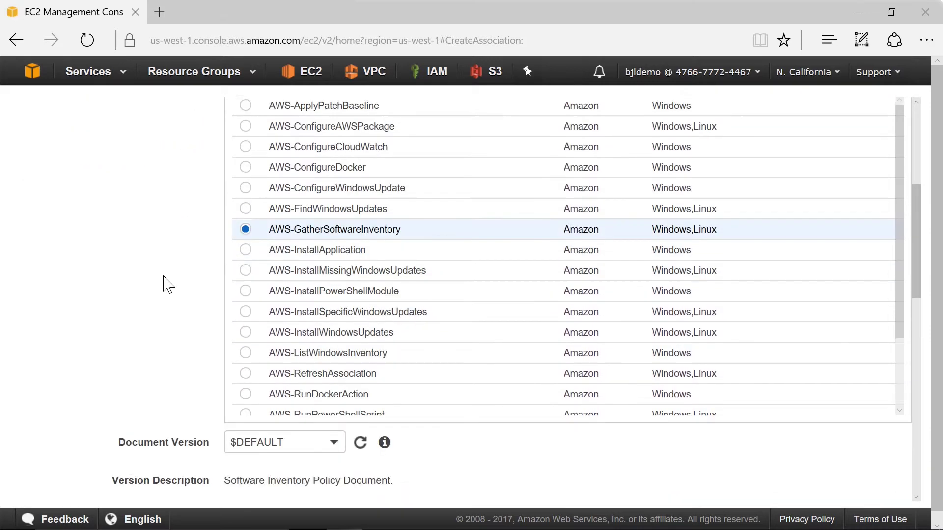
click(332, 361)
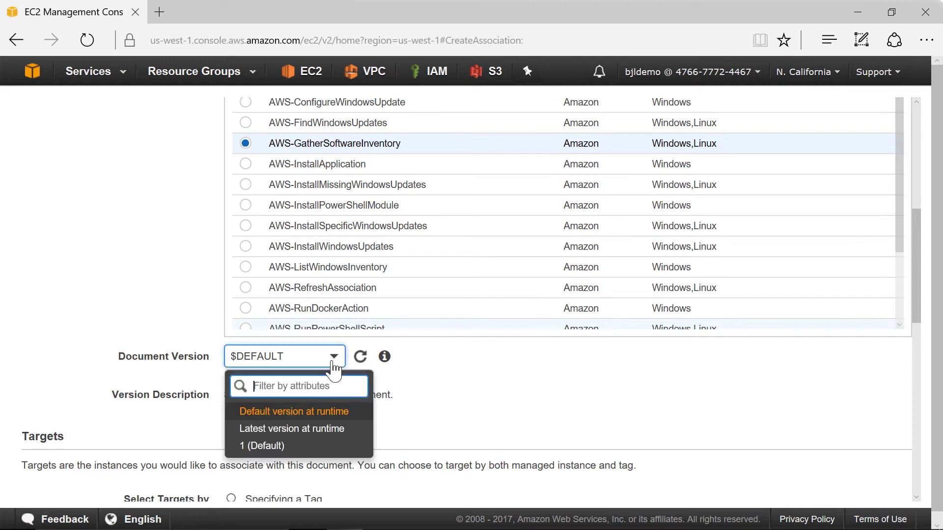
click(326, 430)
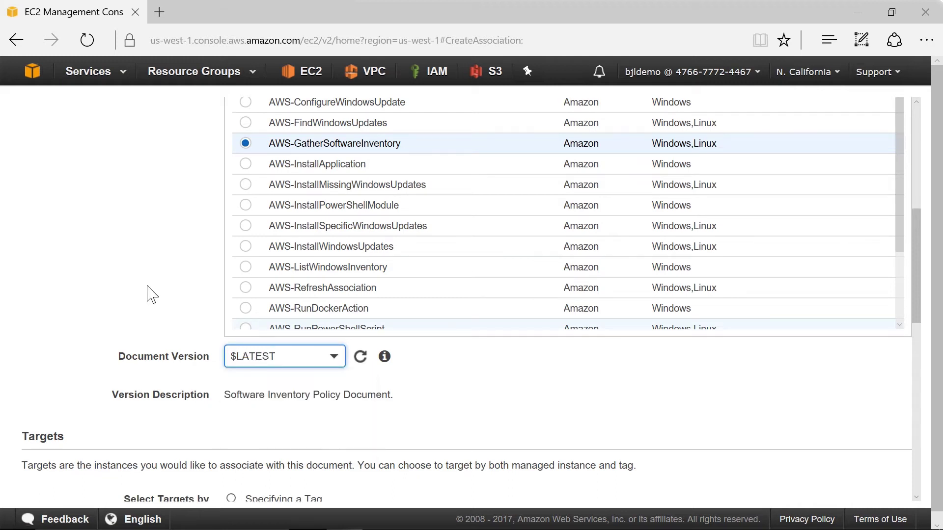
Target the association by specifying a tag, with tag name Platform and tag value Windows.
scroll(126, 260, down, 6)
scroll(124, 271, down, 2)
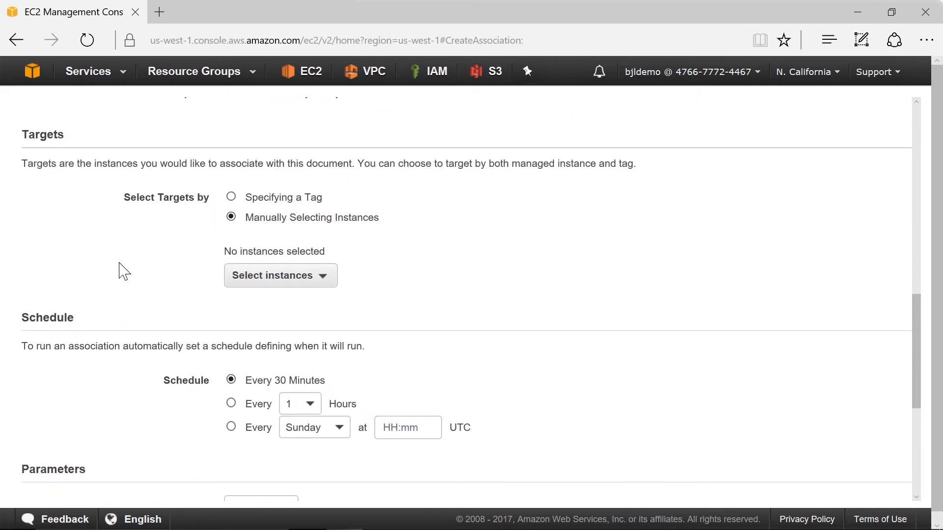
scroll(125, 272, down, 2)
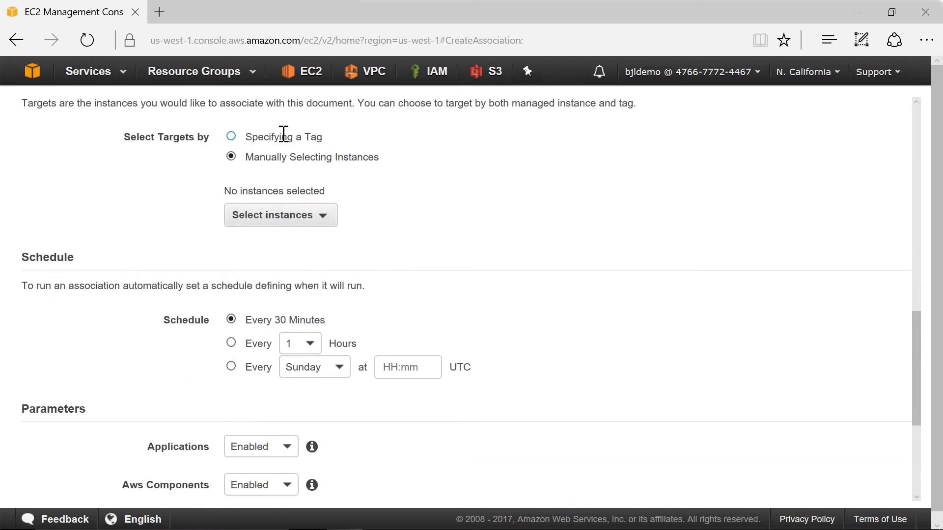
click(231, 137)
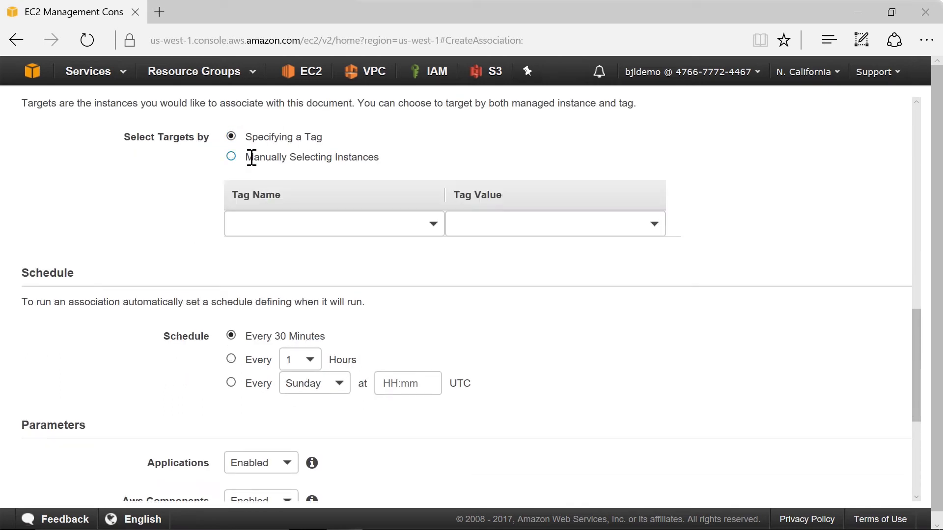
click(431, 226)
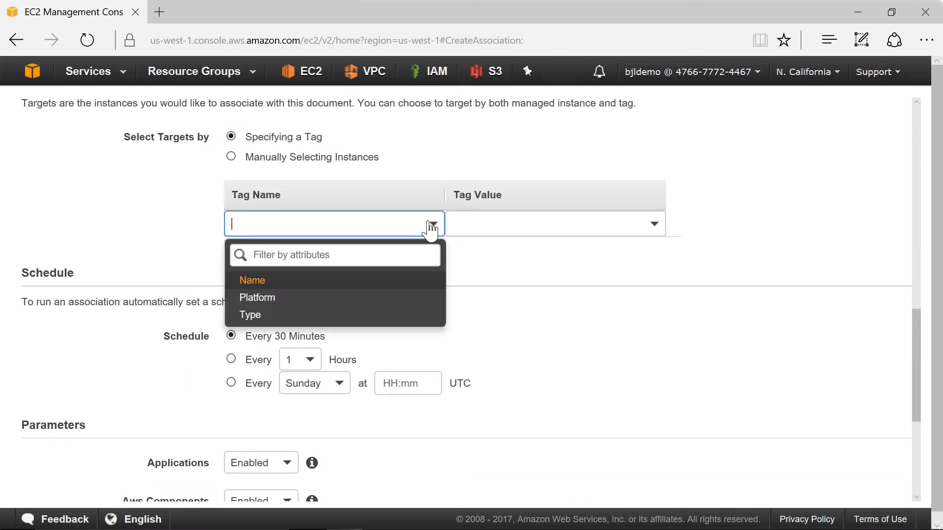
click(379, 299)
click(654, 226)
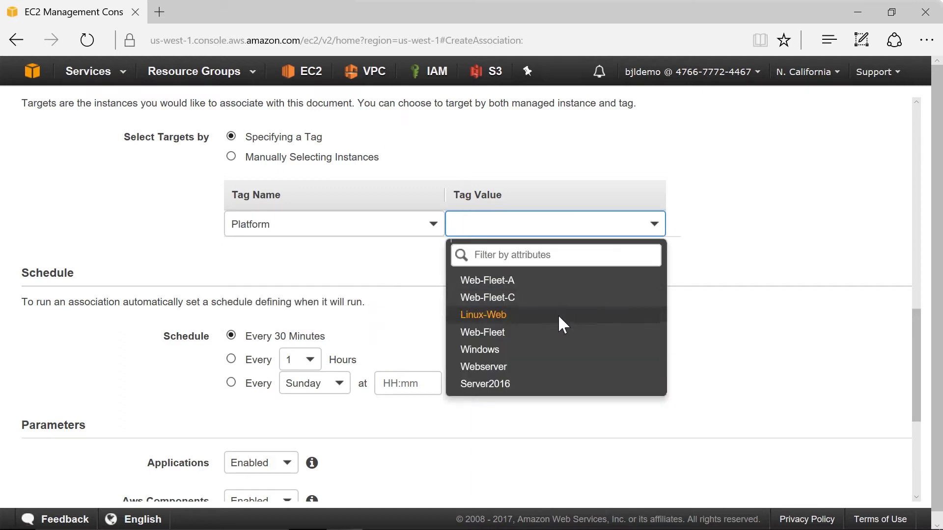
click(553, 349)
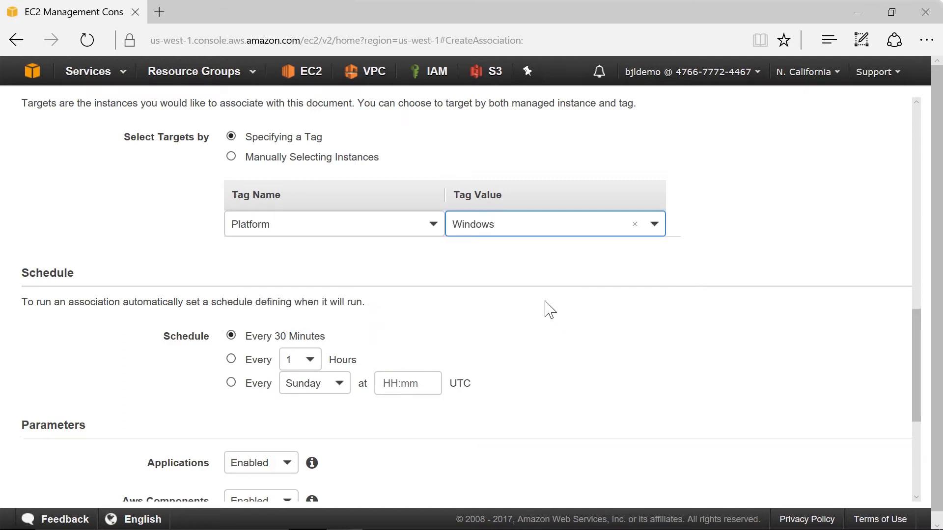
Change the association's target tag to name Type with value Webserver.
click(435, 227)
click(434, 227)
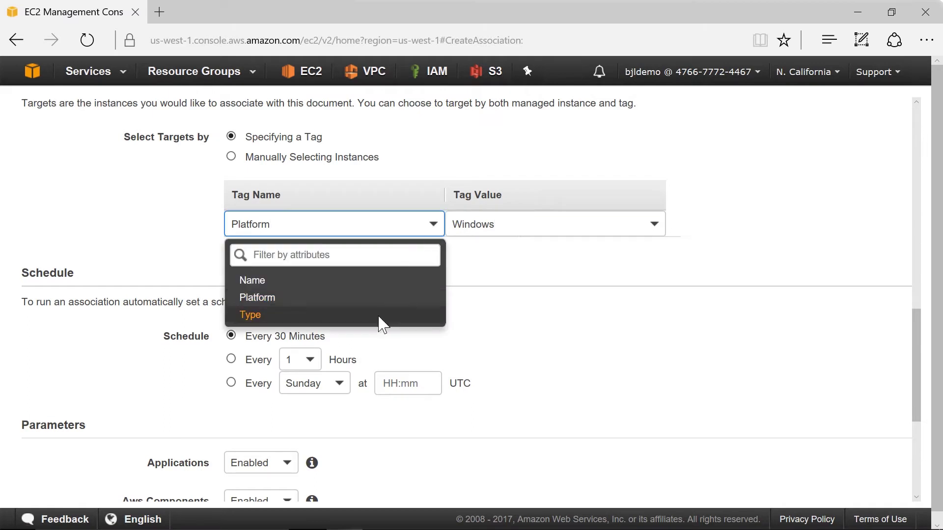
click(380, 316)
click(577, 223)
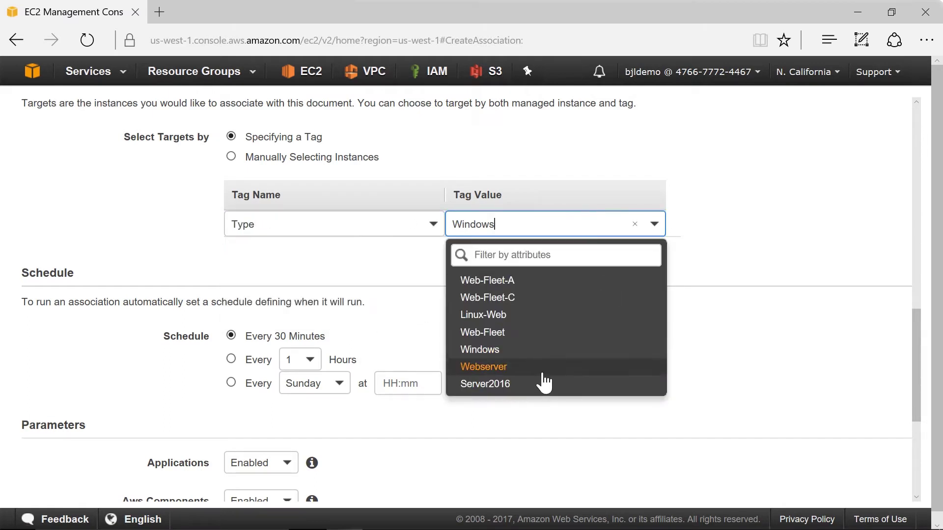
click(543, 373)
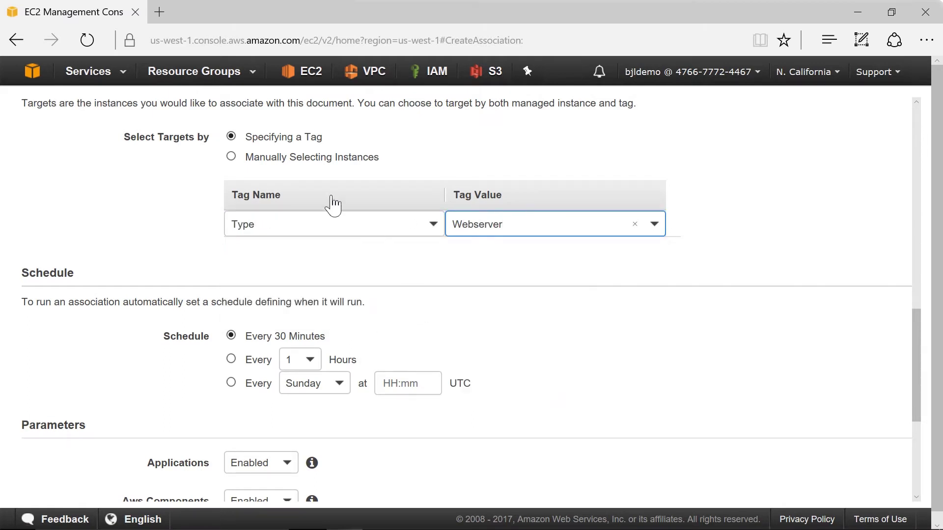
Switch the targets to manually selected instances and select every instance in the list.
click(231, 156)
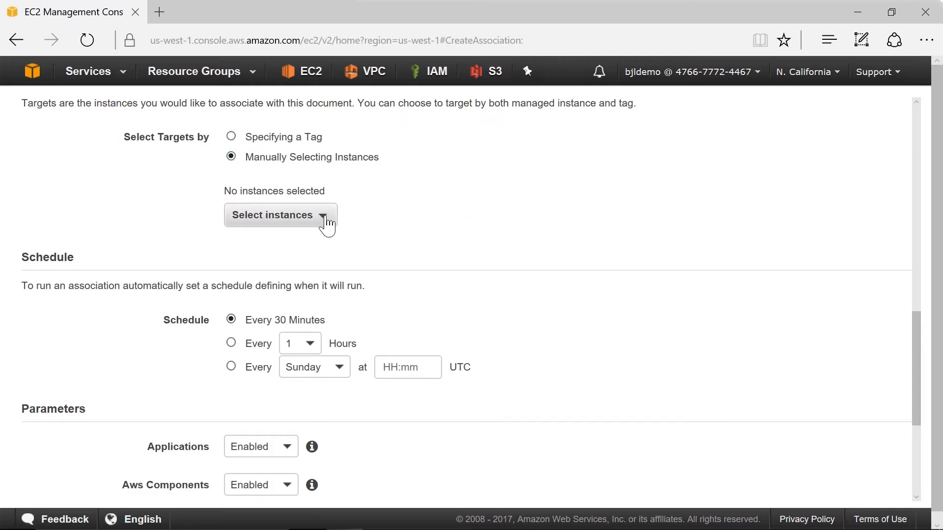
click(325, 221)
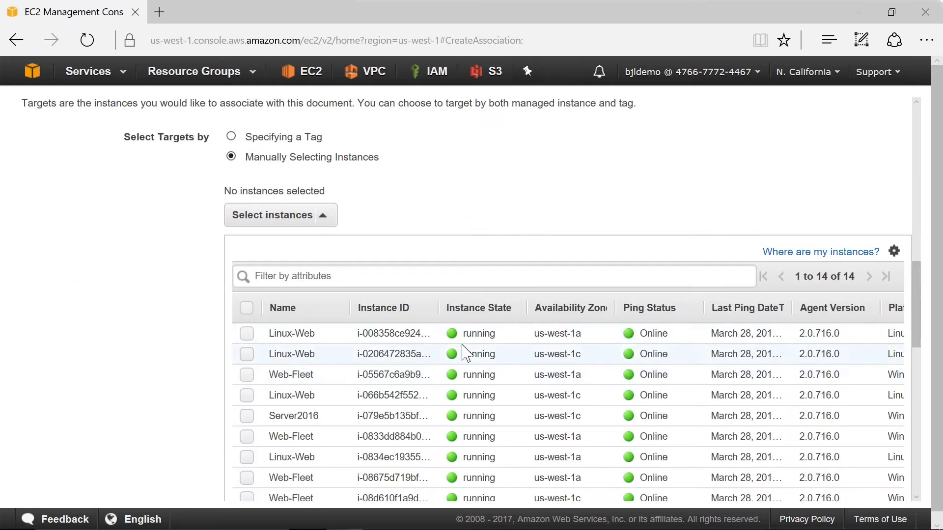
scroll(467, 295, down, 3)
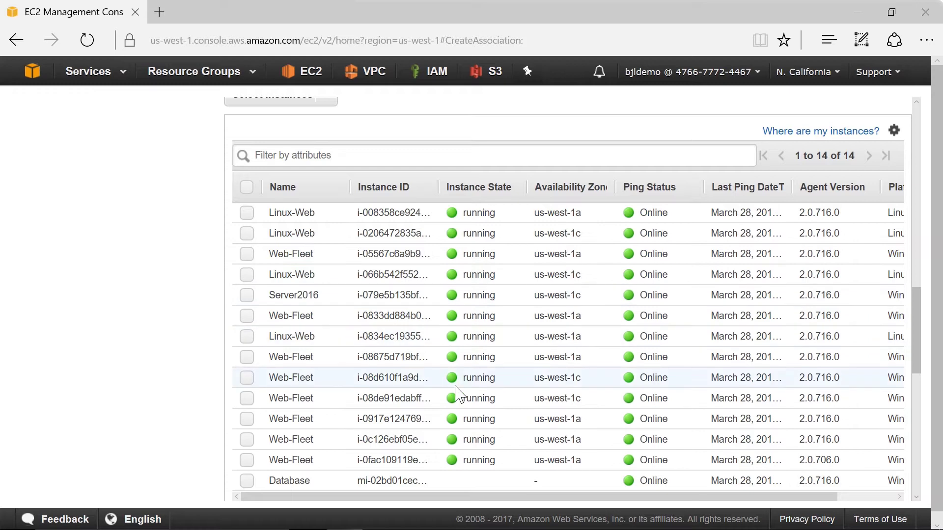
scroll(455, 395, down, 2)
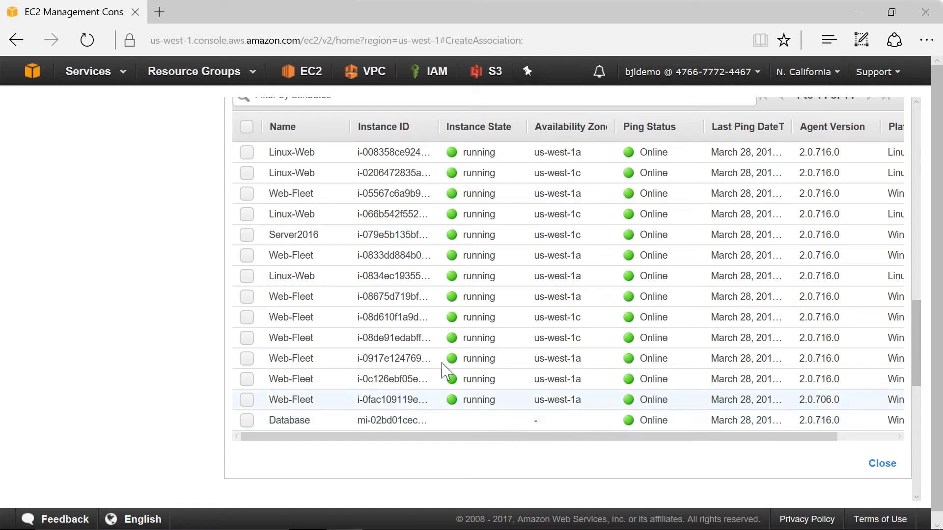
scroll(247, 196, up, 2)
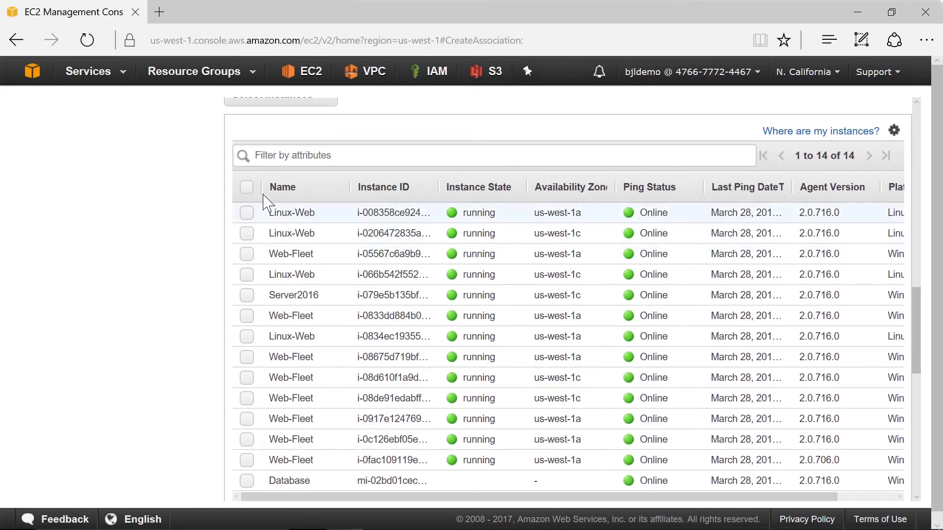
click(246, 203)
Switch the association's schedule to every 1 hour and look through the available hourly intervals.
scroll(168, 282, down, 5)
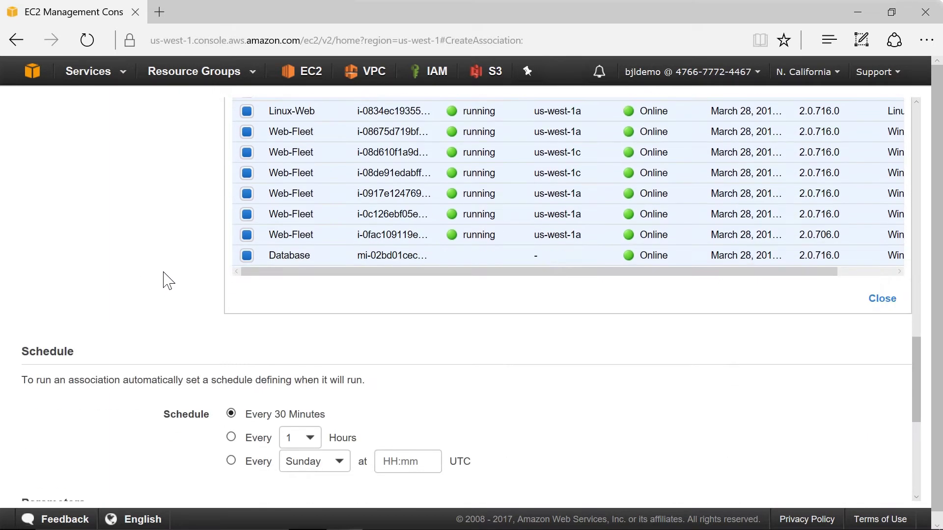
scroll(510, 384, down, 4)
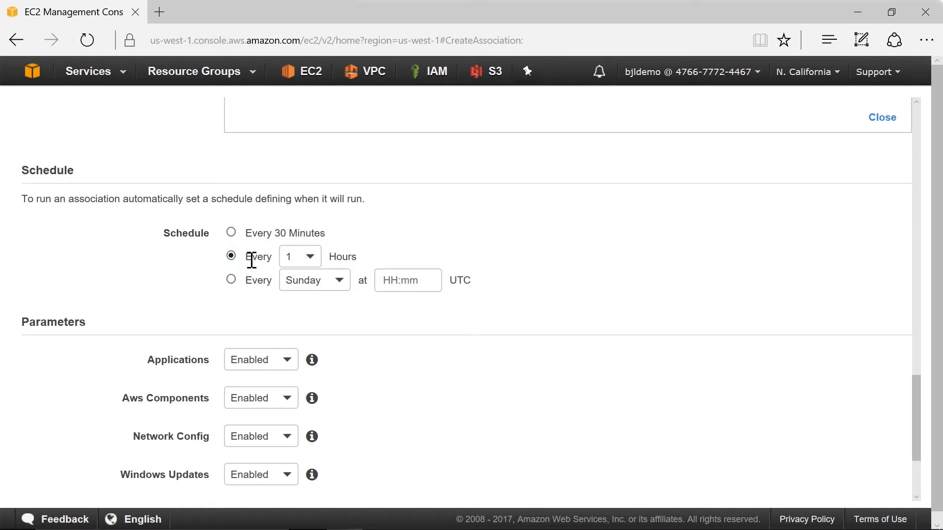
click(310, 257)
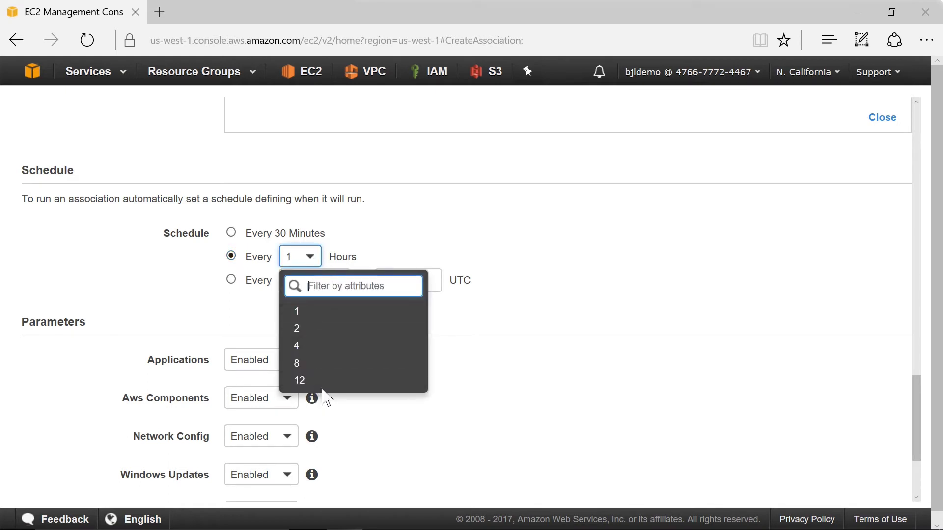
click(202, 290)
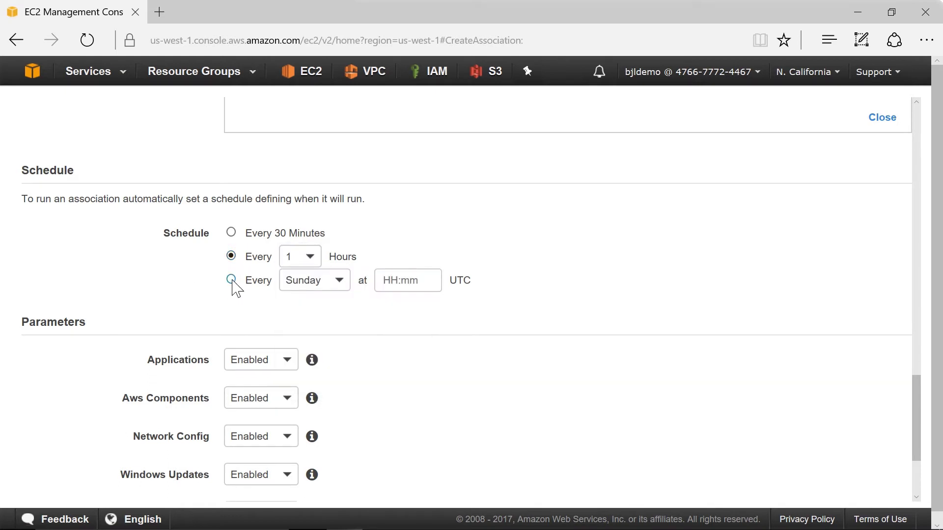
Schedule the association to run every Sunday at 01:00 UTC.
click(232, 281)
click(401, 283)
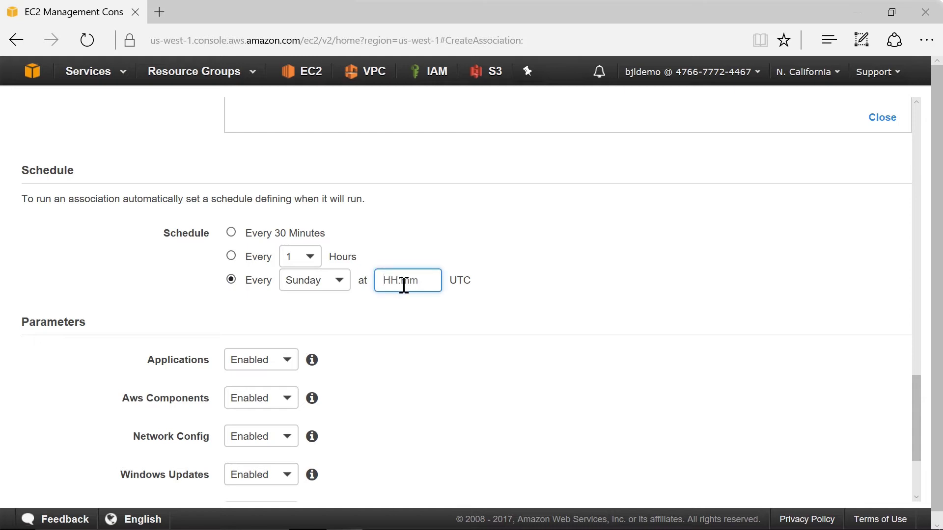
text(01:00)
click(415, 305)
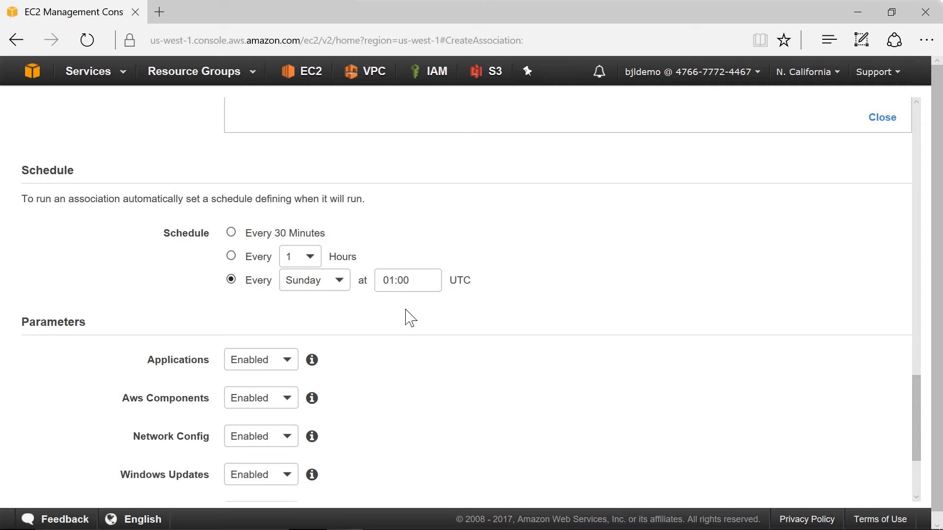
Create the association with all inventory parameters left enabled and close the confirmation page.
scroll(462, 349, down, 3)
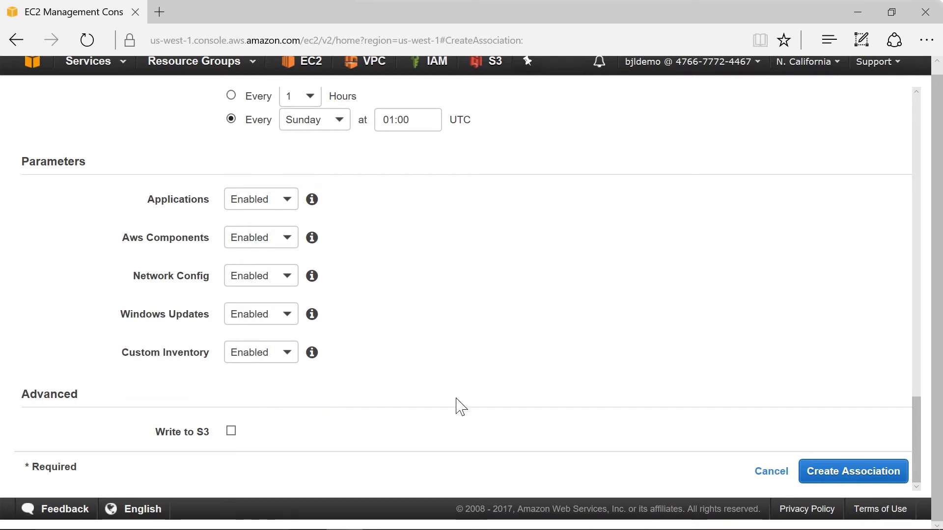
click(861, 480)
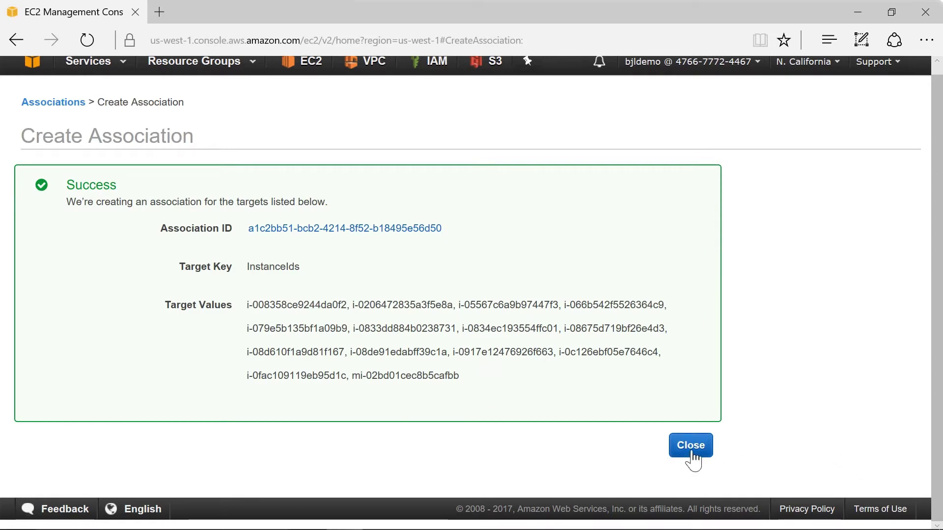
click(690, 448)
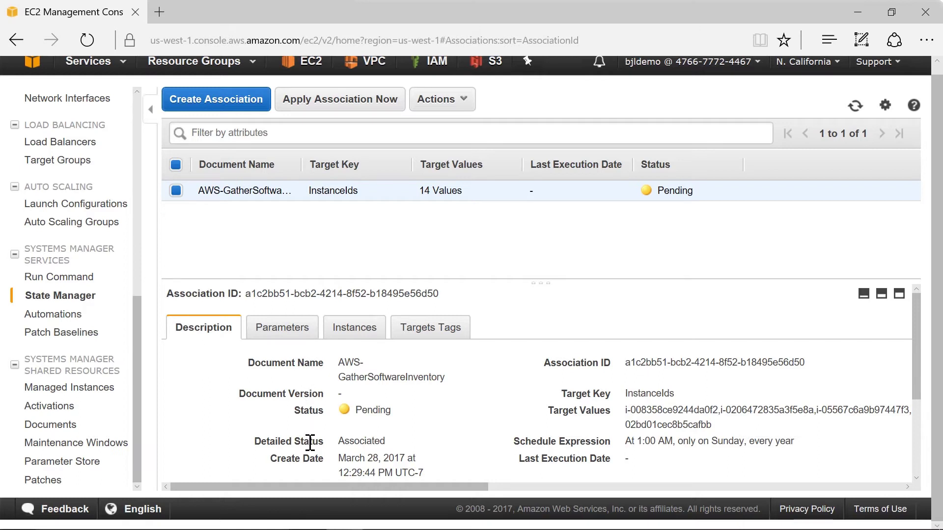
Review the new association's parameters and the association status of each target instance.
click(284, 329)
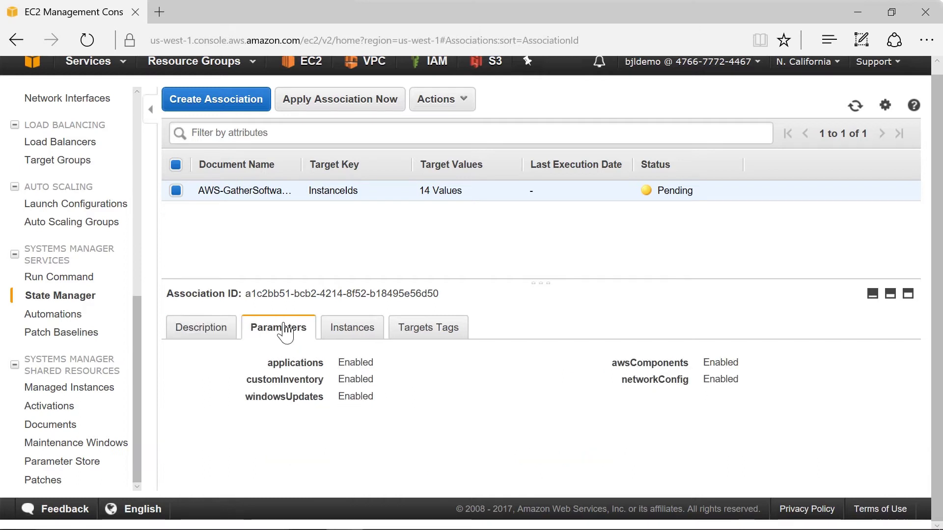
click(356, 338)
scroll(553, 437, down, 5)
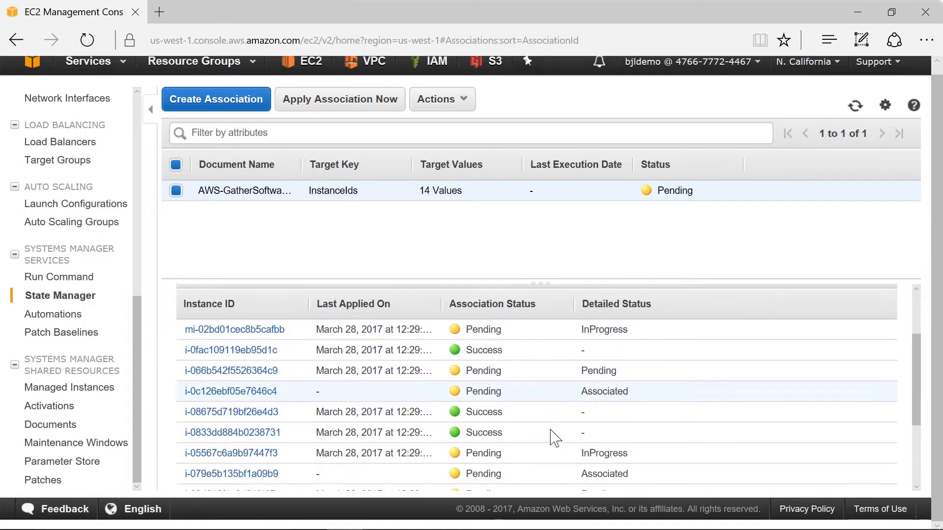
scroll(554, 437, down, 2)
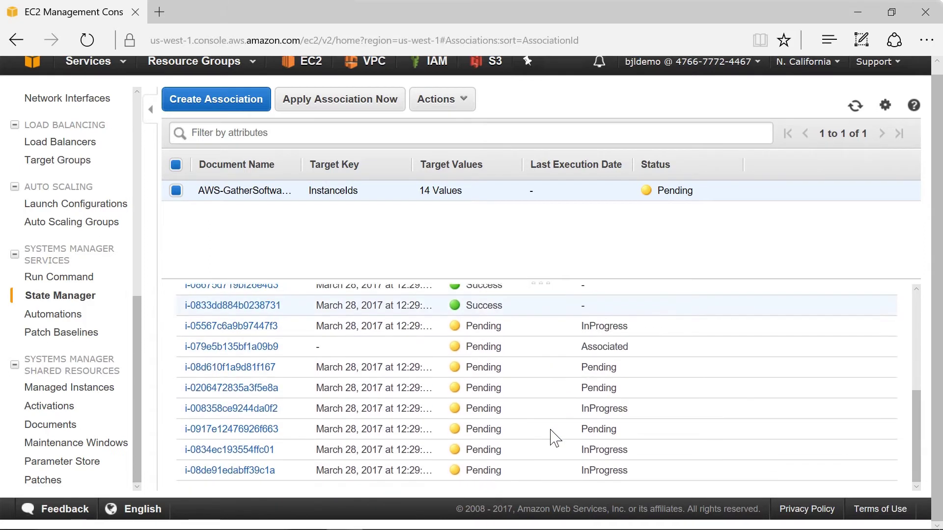
scroll(551, 436, up, 7)
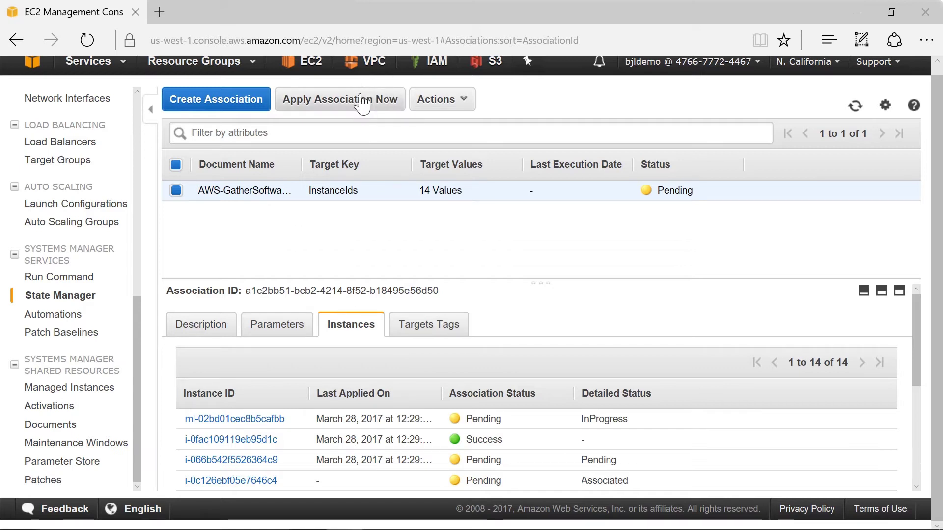
Apply the AWS-GatherSoftwareInventory association immediately and confirm the request.
click(445, 100)
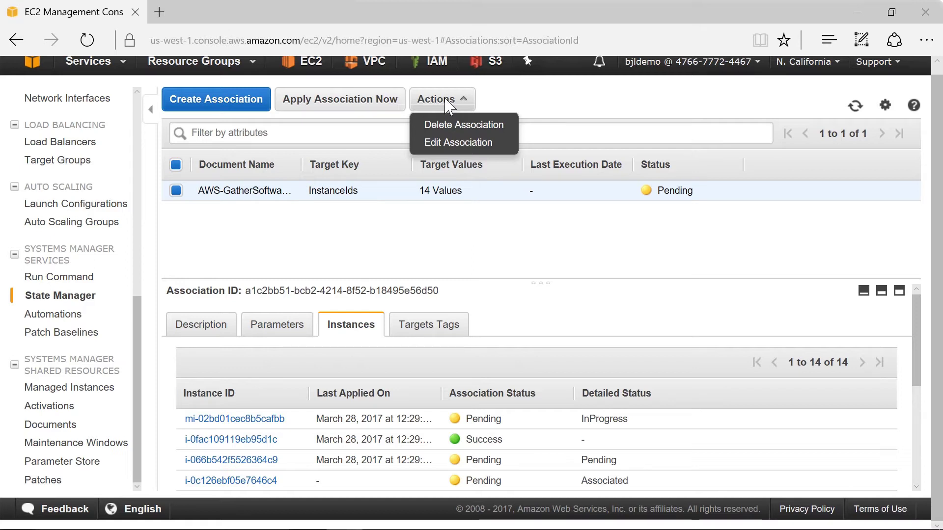
click(329, 100)
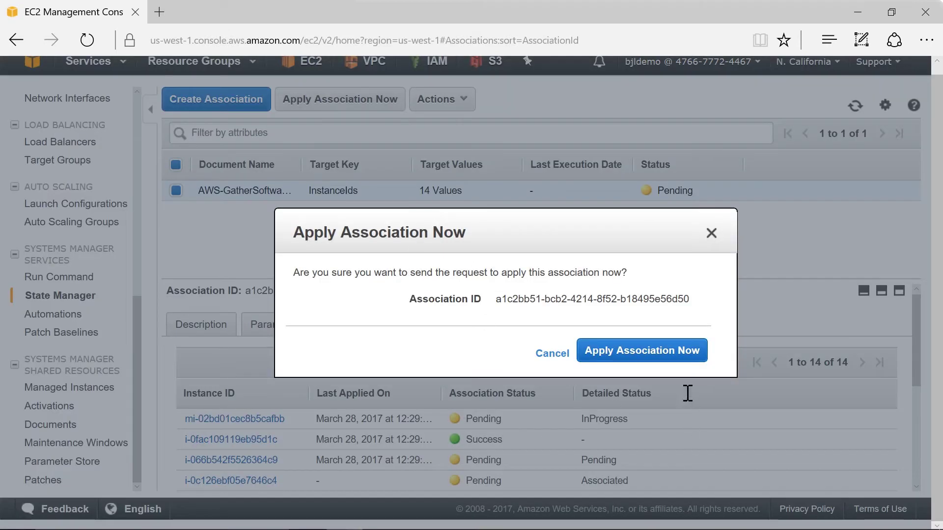
click(659, 353)
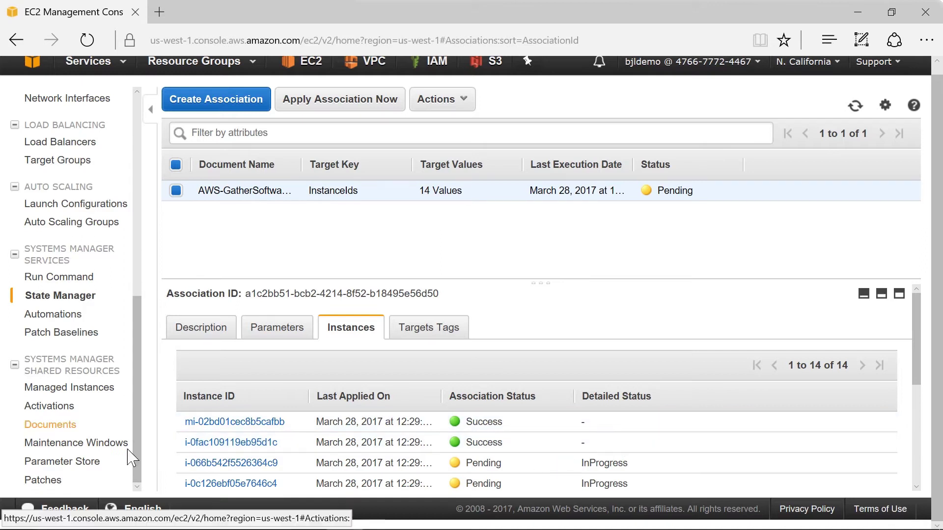
Display the AWS:Application inventory of the first Linux-Web instance among the managed instances.
click(101, 390)
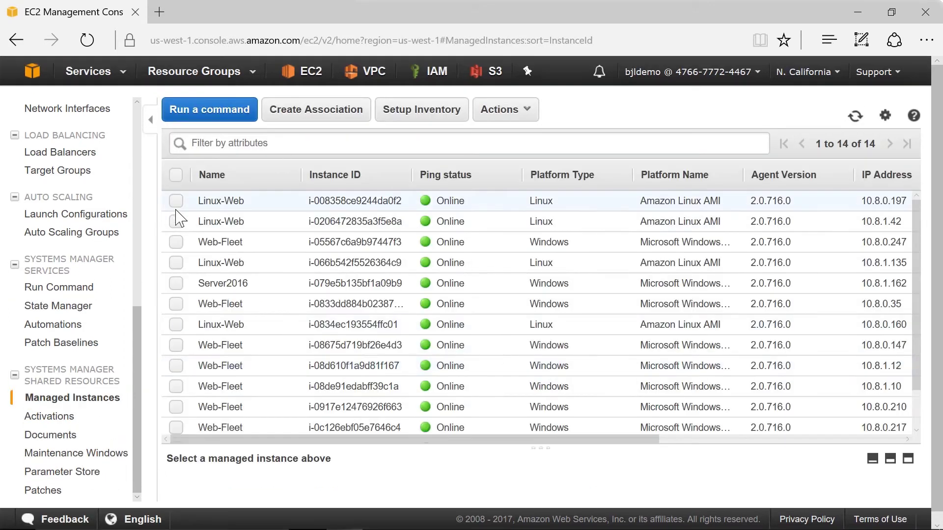
click(177, 202)
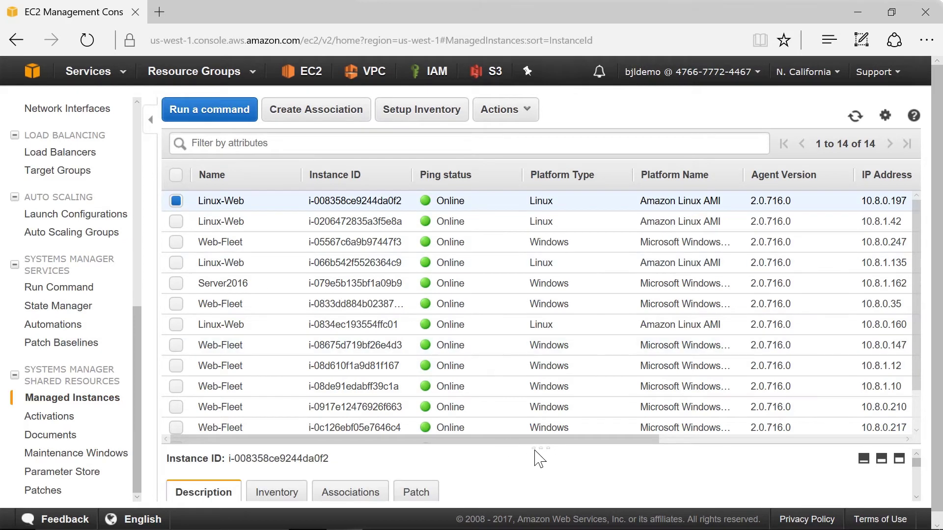
drag(536, 446, 575, 260)
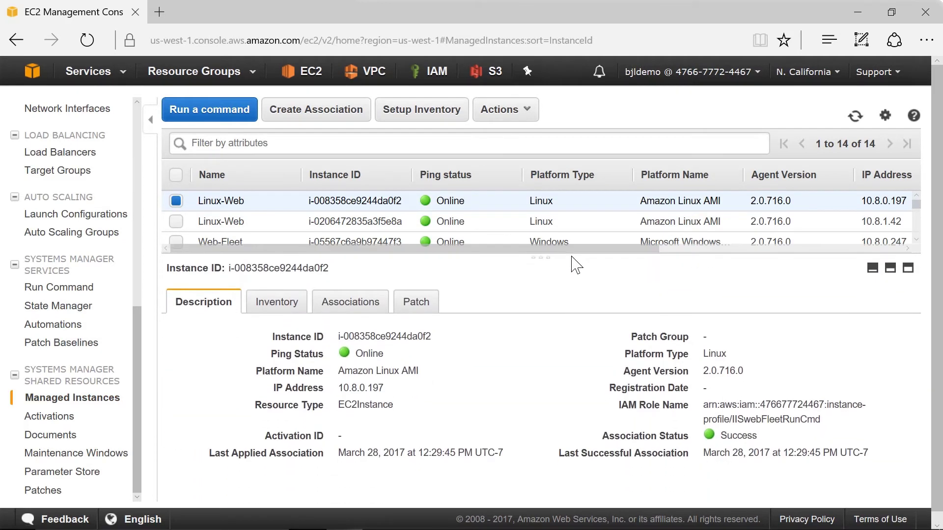
click(278, 305)
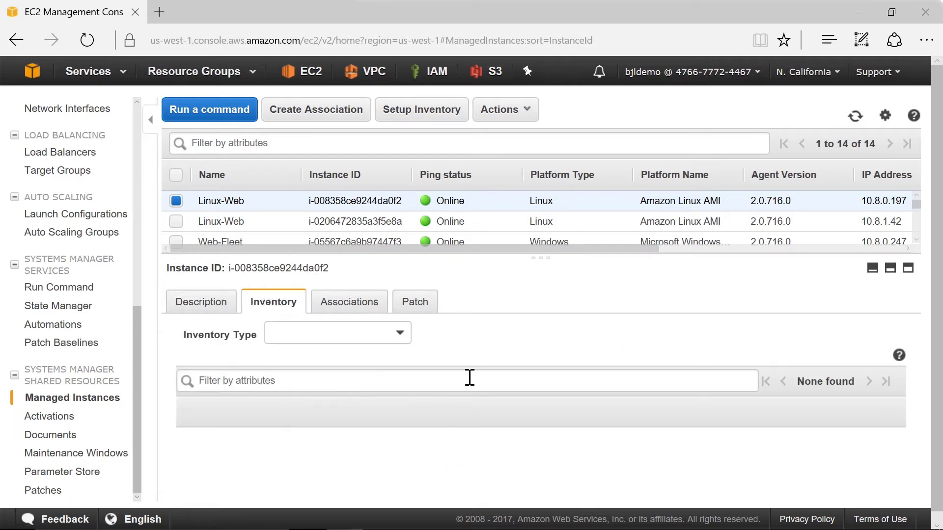
click(399, 337)
click(346, 391)
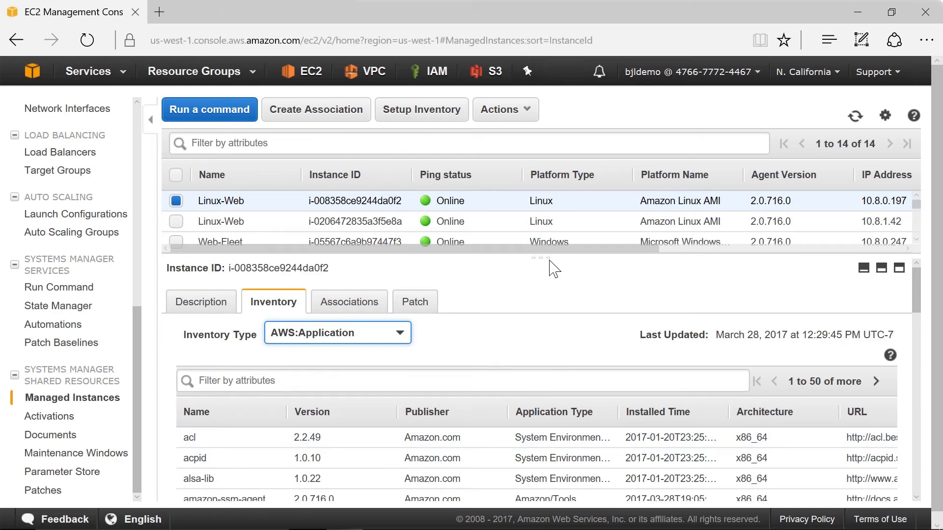
Enlarge the instance details and look through the applications recorded for the Linux-Web instance.
drag(538, 258, 547, 229)
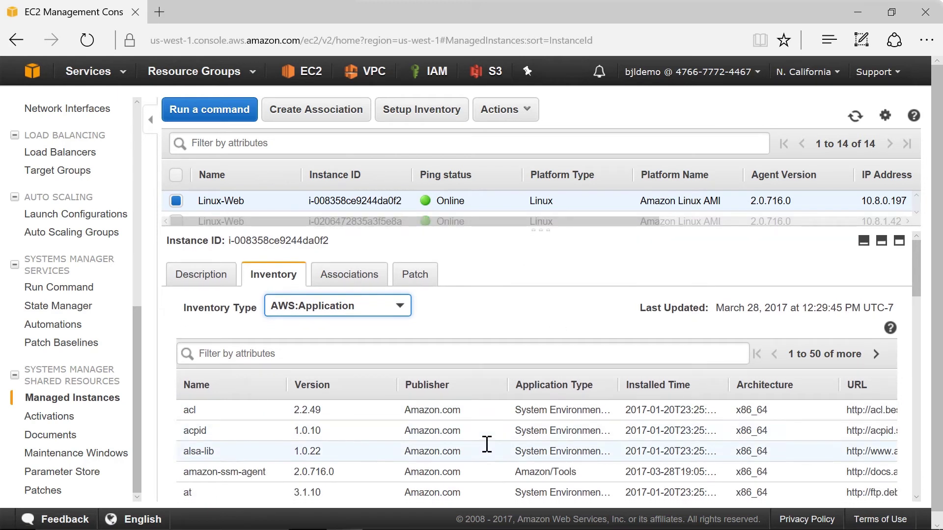
scroll(486, 444, down, 5)
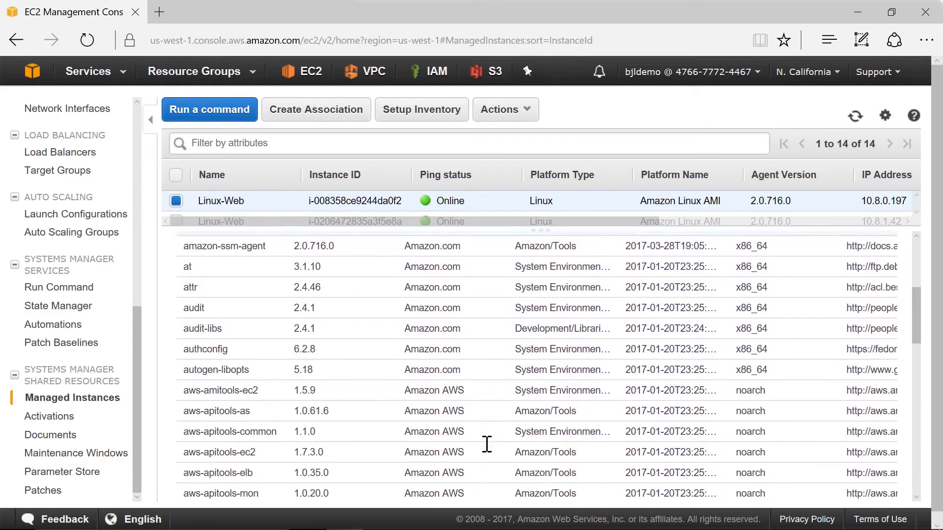
scroll(486, 444, down, 9)
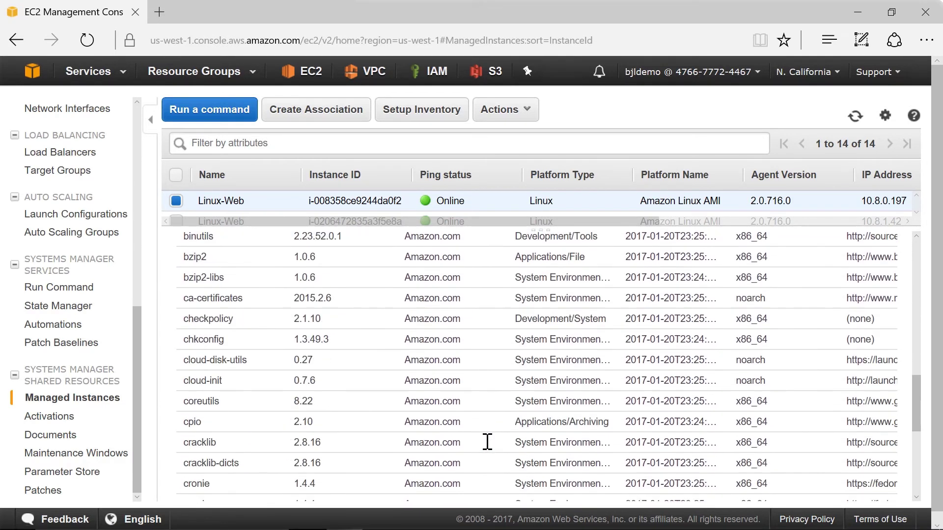
scroll(486, 442, down, 6)
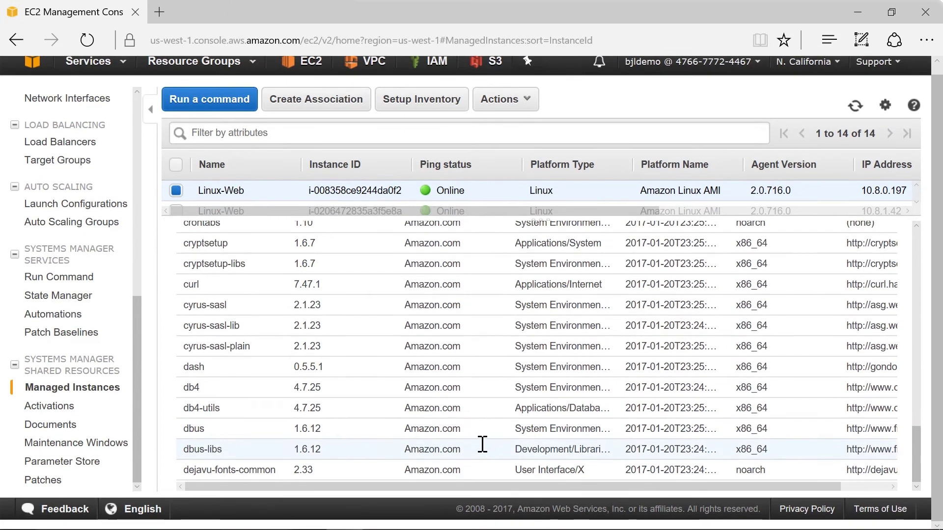
scroll(483, 443, up, 4)
scroll(482, 444, up, 15)
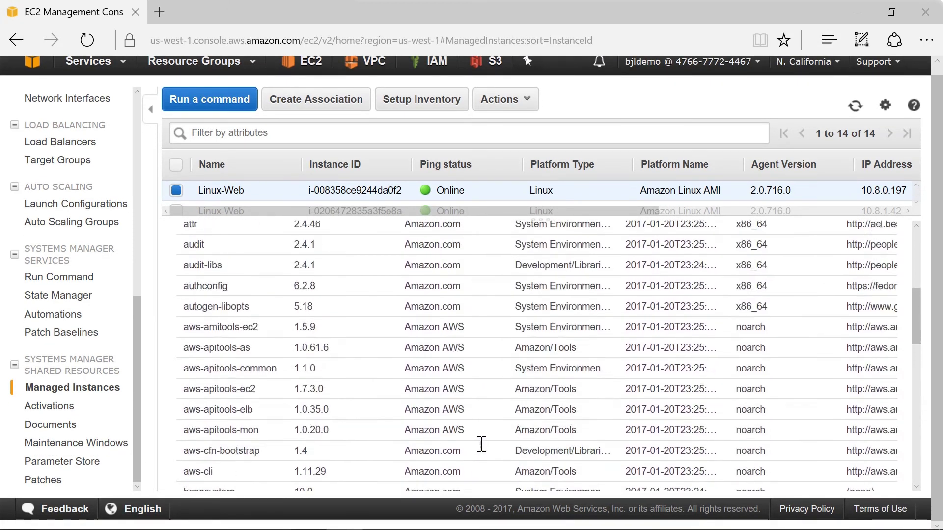
scroll(482, 443, up, 5)
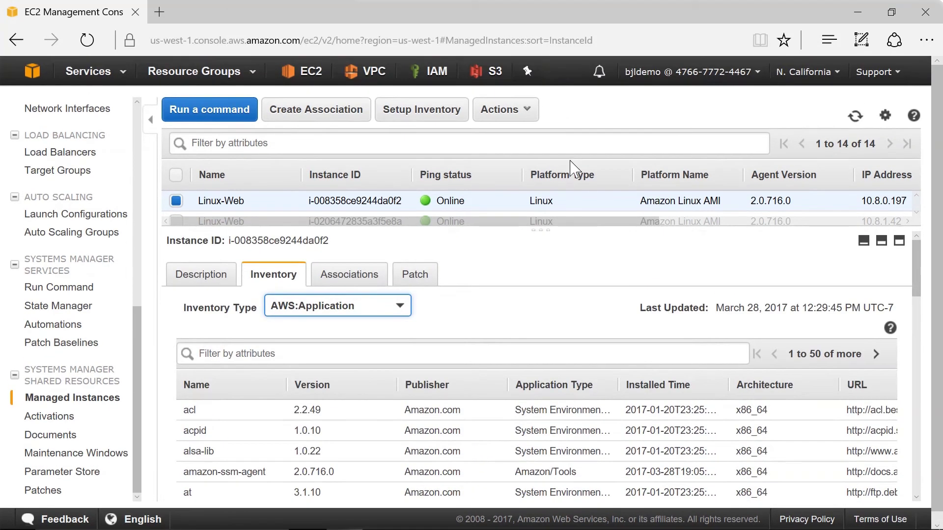
Select only the first Web-Fleet Windows instance instead and review its AWS:Application inventory.
drag(541, 229, 569, 355)
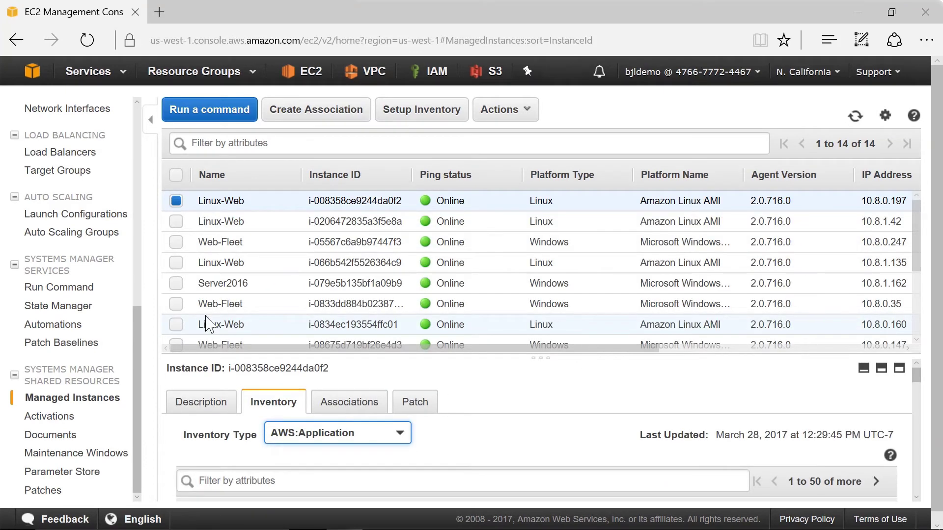
ctrl+click(540, 242)
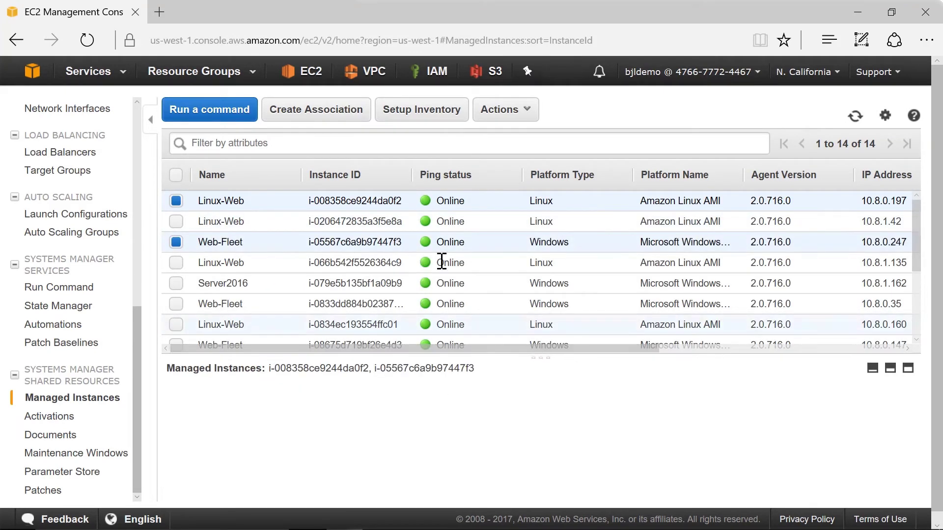
click(175, 201)
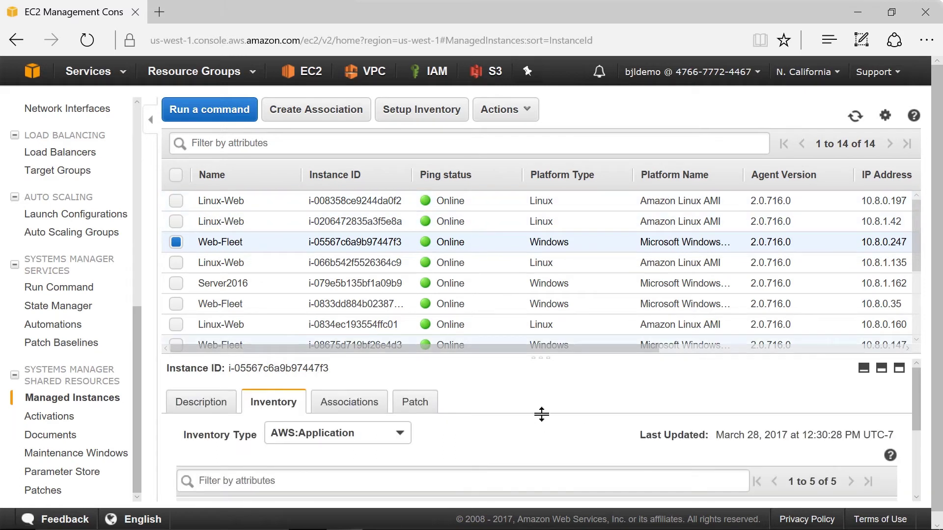
drag(545, 358, 568, 259)
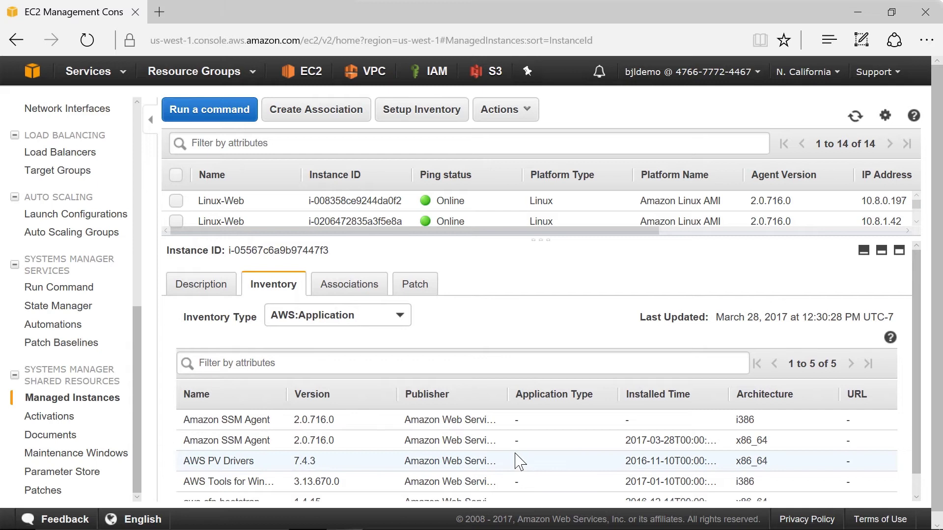
scroll(519, 461, down, 2)
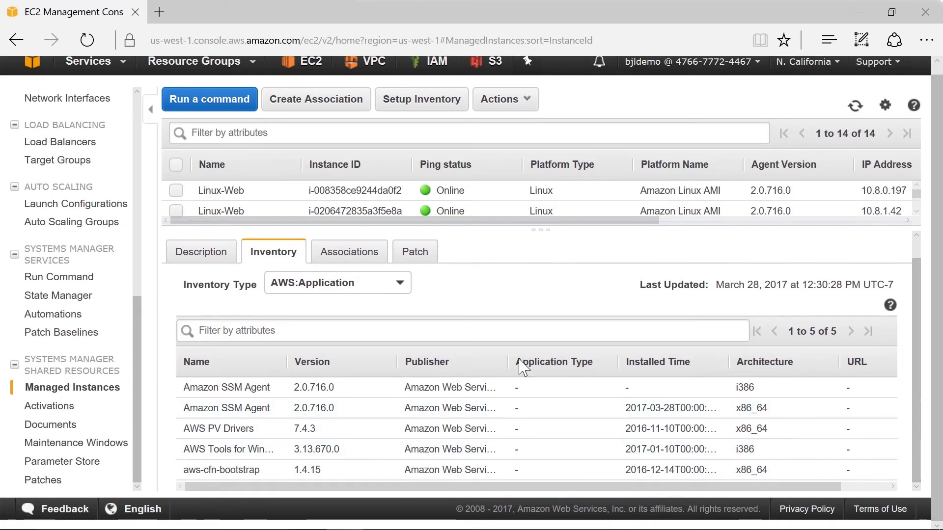
Switch the Web-Fleet instance's inventory type to AWS:WindowsUpdate and examine the installed hotfixes.
click(399, 283)
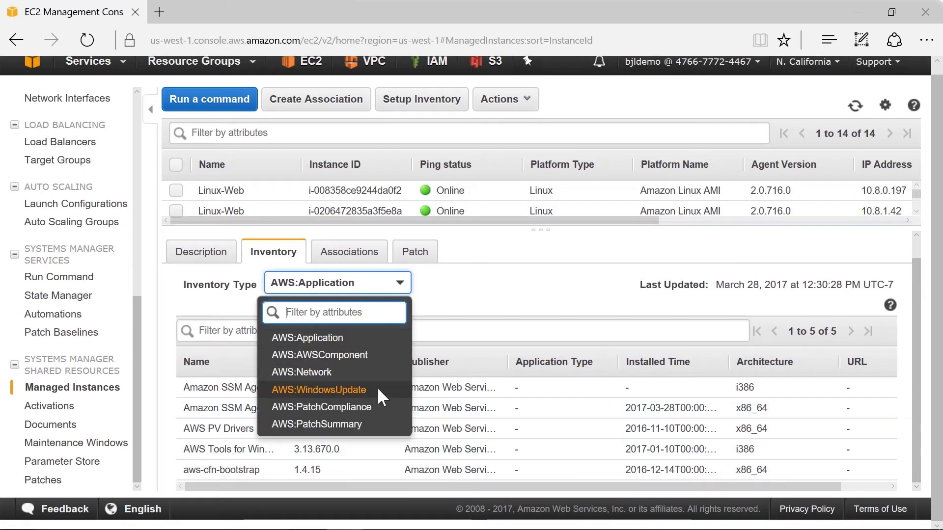
click(378, 390)
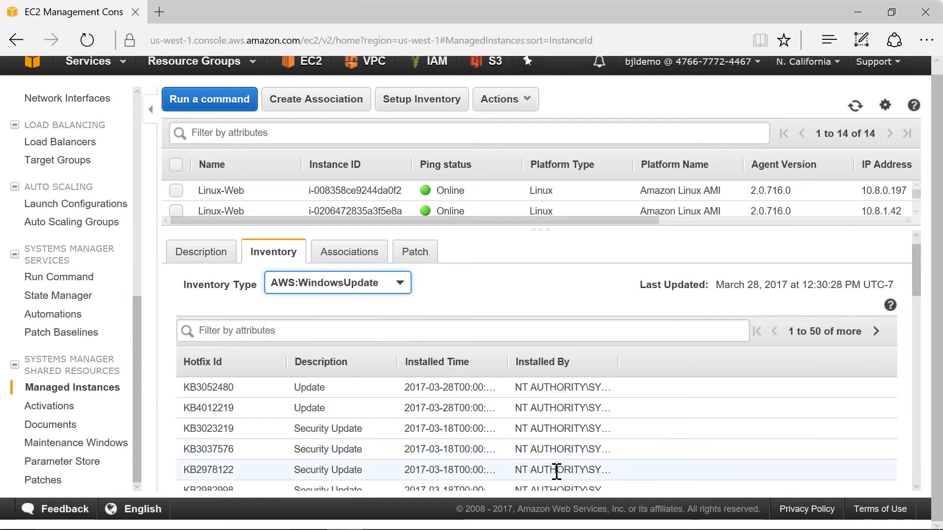
scroll(553, 464, up, 1)
scroll(550, 461, down, 3)
scroll(597, 432, up, 4)
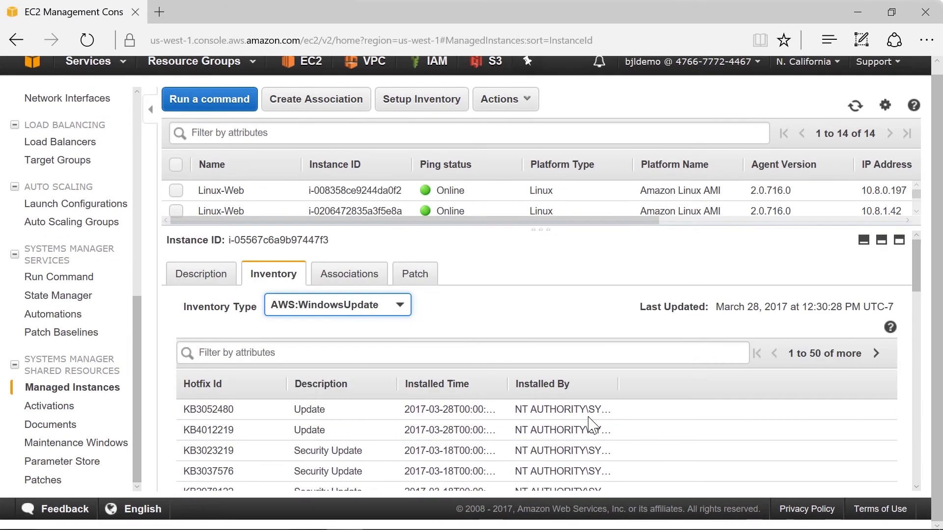
Select the Database managed instance and view its AWS:WindowsUpdate inventory.
drag(543, 227, 569, 386)
scroll(410, 339, up, 1)
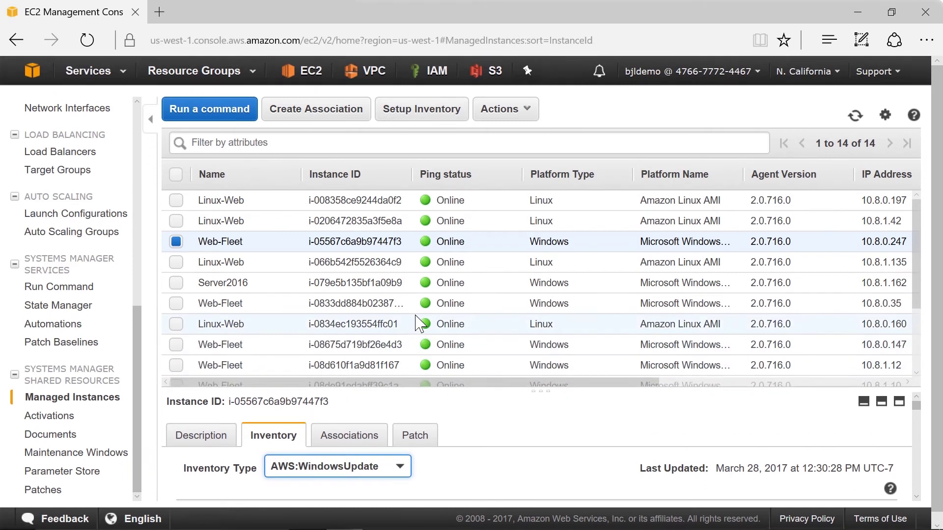
scroll(550, 344, down, 5)
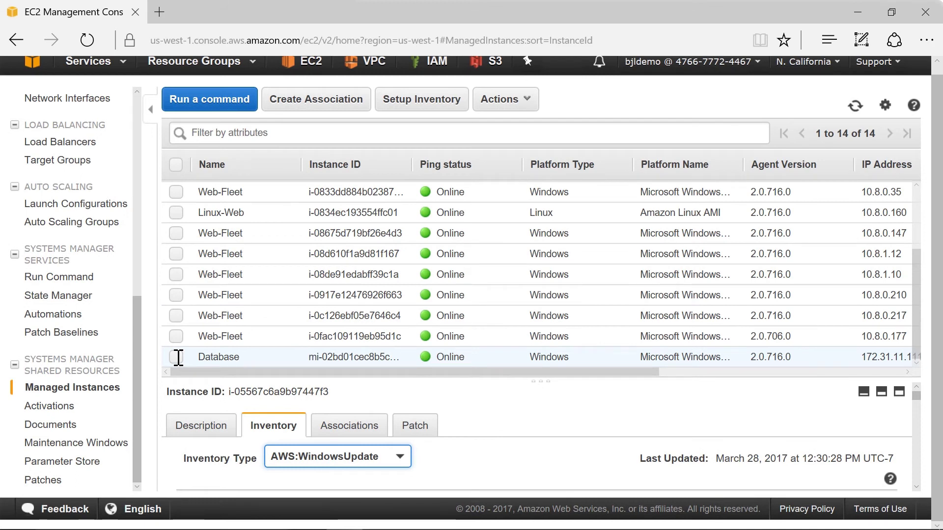
click(177, 357)
drag(546, 382, 585, 196)
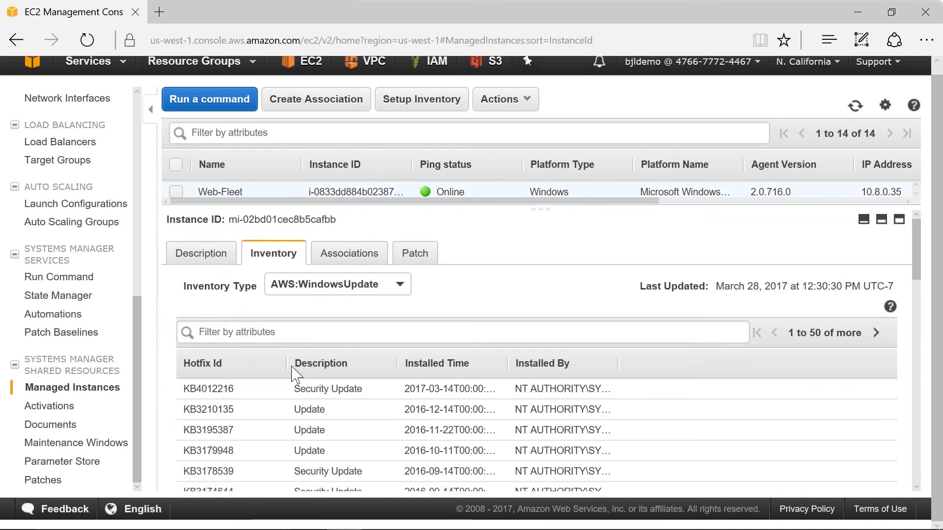
Switch the Database instance's inventory type to AWS:Application and look through its installed applications.
click(400, 288)
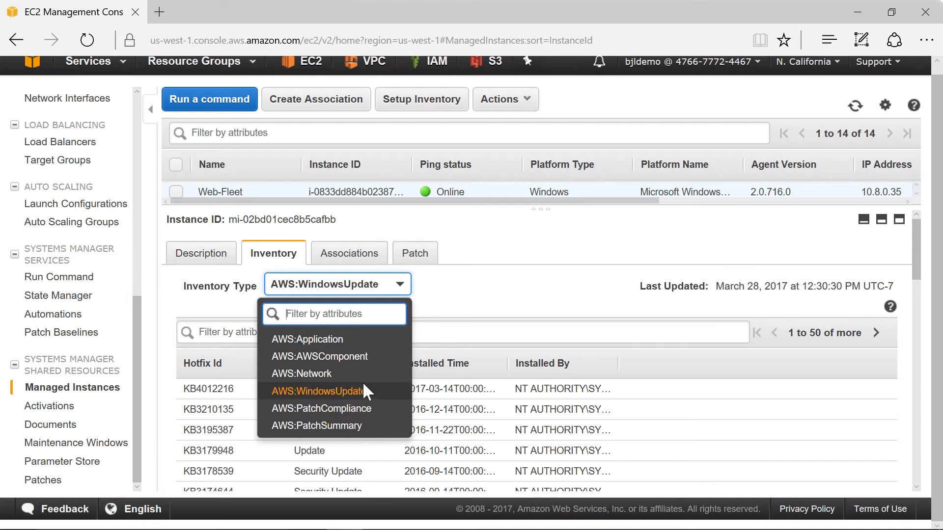
click(343, 338)
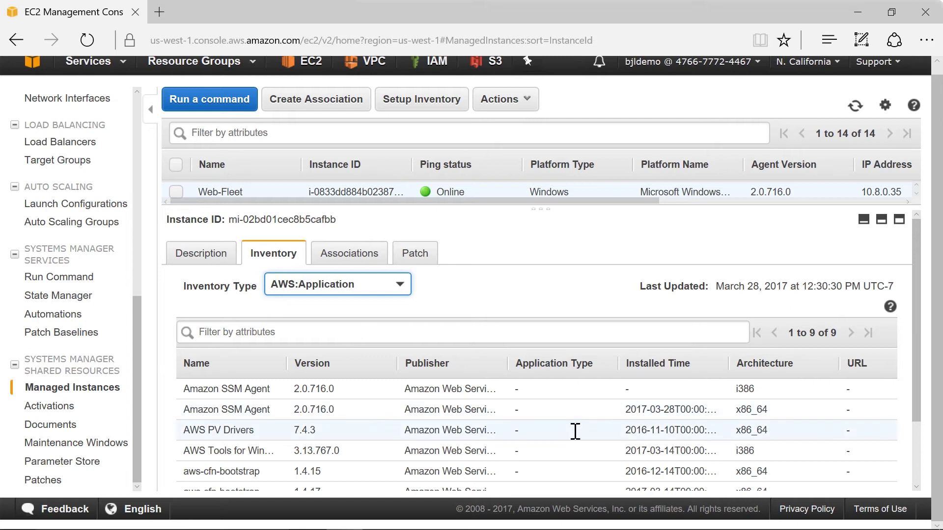
scroll(570, 428, down, 3)
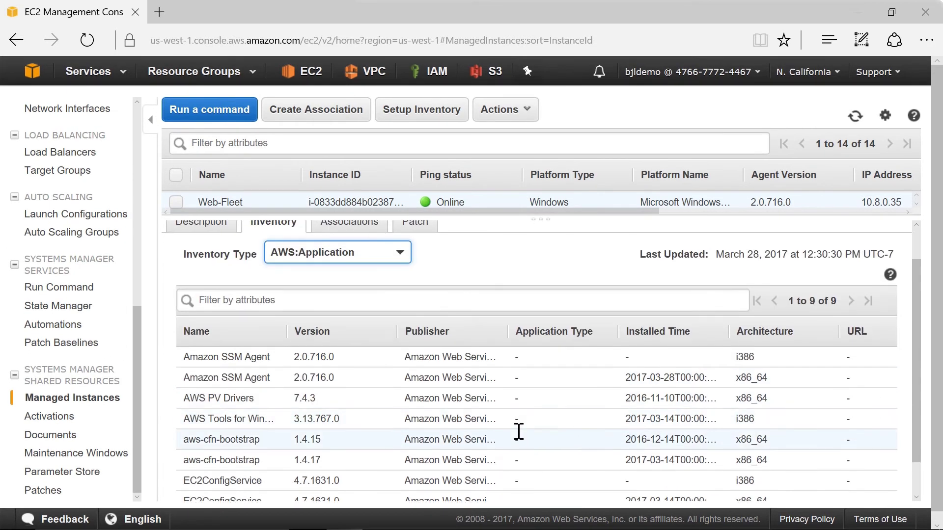
scroll(524, 433, up, 3)
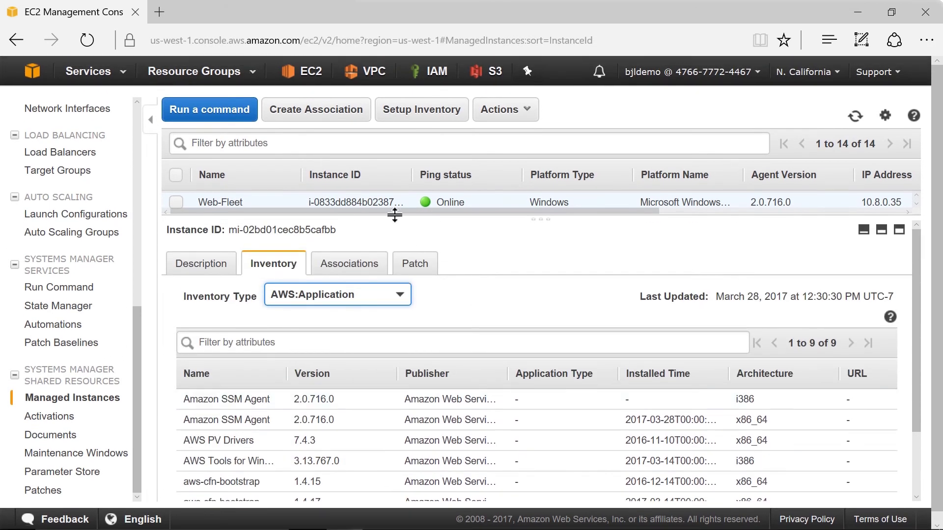
Return to the first Linux-Web instance and look through its AWS:Application inventory down to the end of the page.
drag(539, 217, 542, 390)
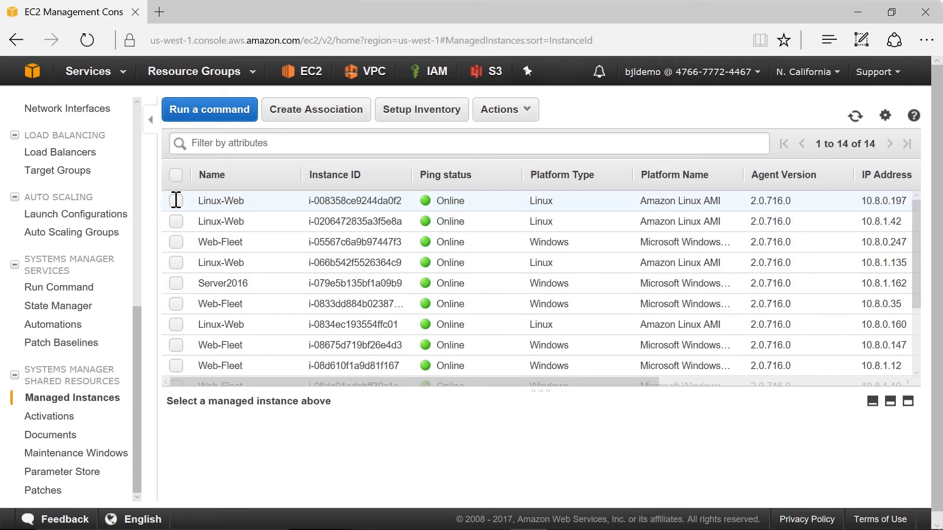
click(176, 200)
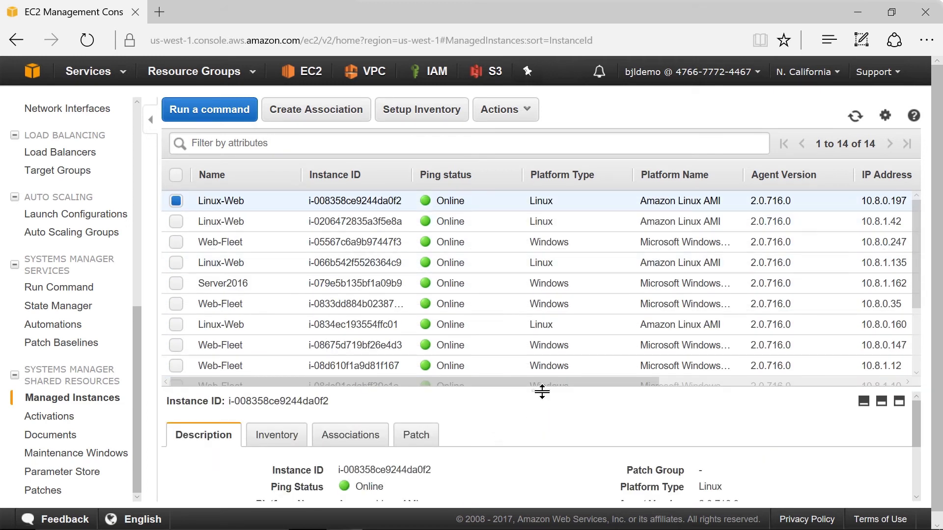
drag(540, 391, 536, 254)
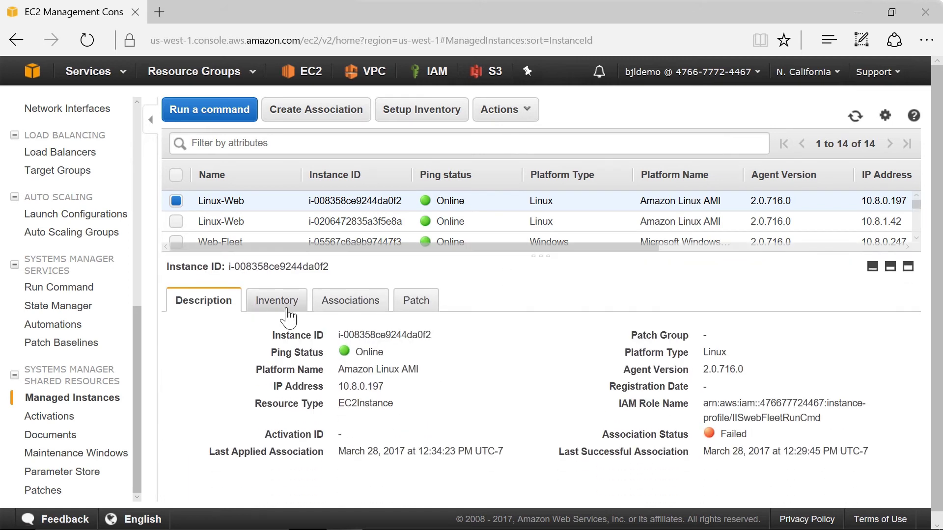
click(259, 307)
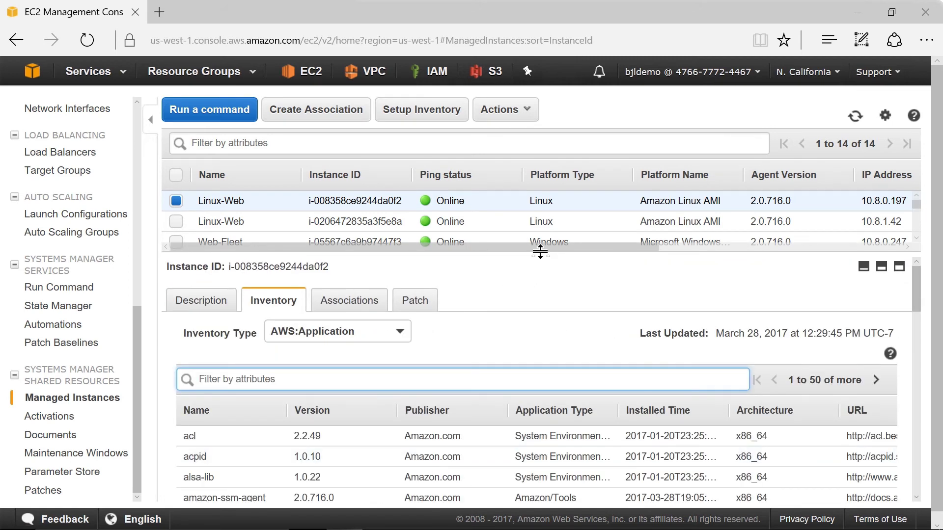
drag(540, 252, 543, 217)
scroll(499, 444, down, 3)
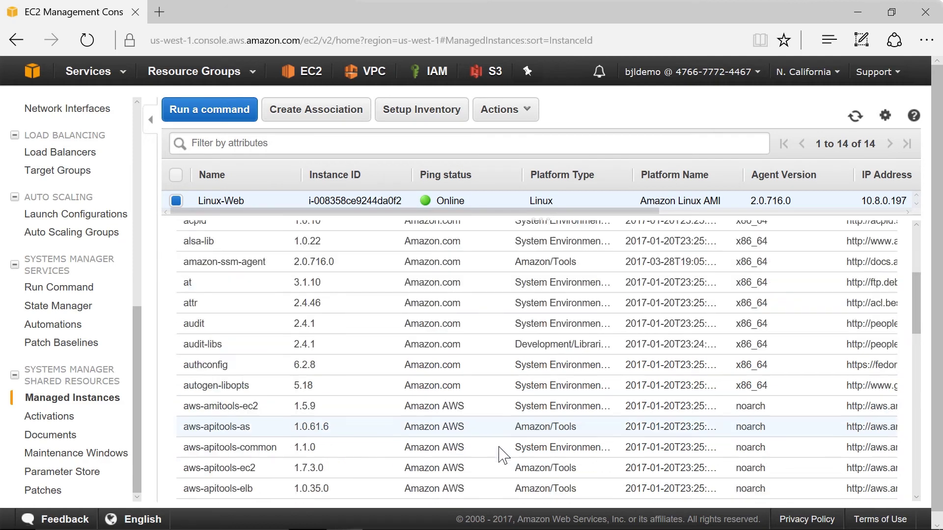
scroll(501, 454, down, 15)
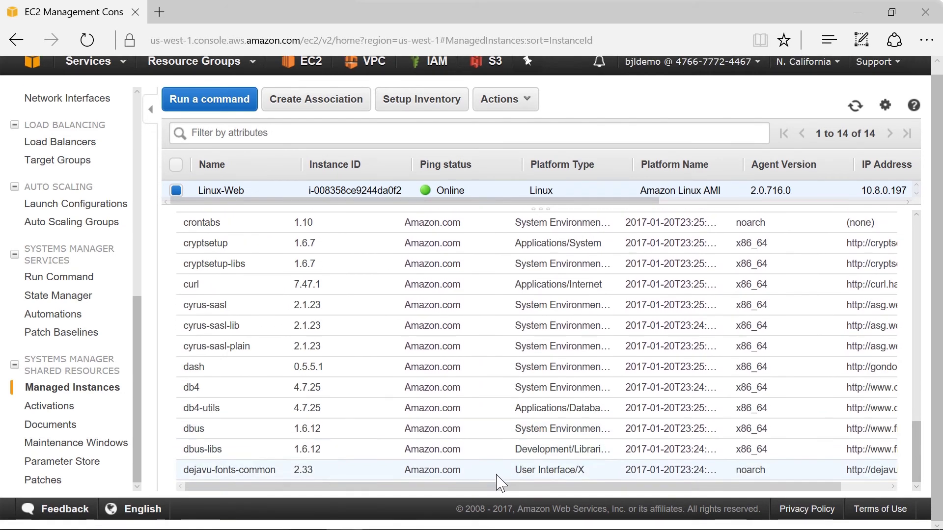
Filter the Linux-Web instance's AWS:Application inventory to entries whose Name equals bind-utils.
scroll(442, 466, up, 15)
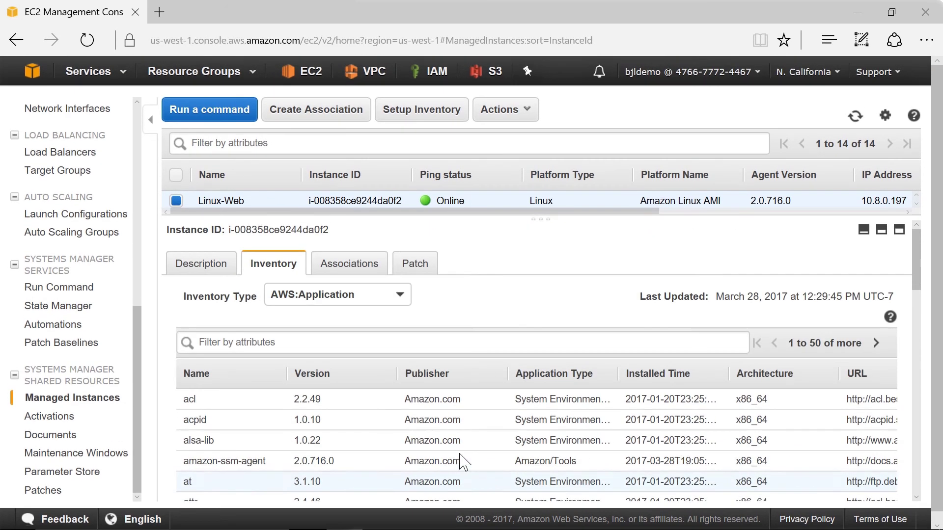
click(250, 341)
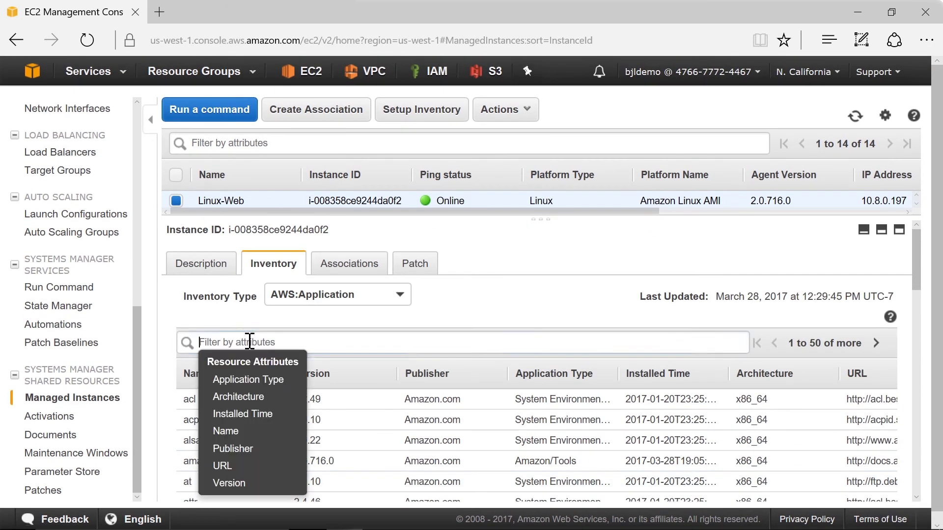
click(256, 431)
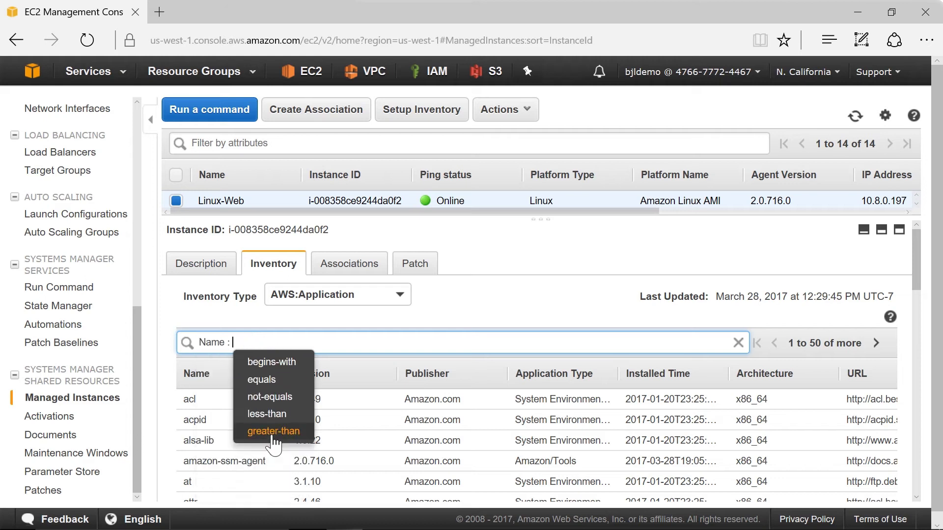
click(284, 385)
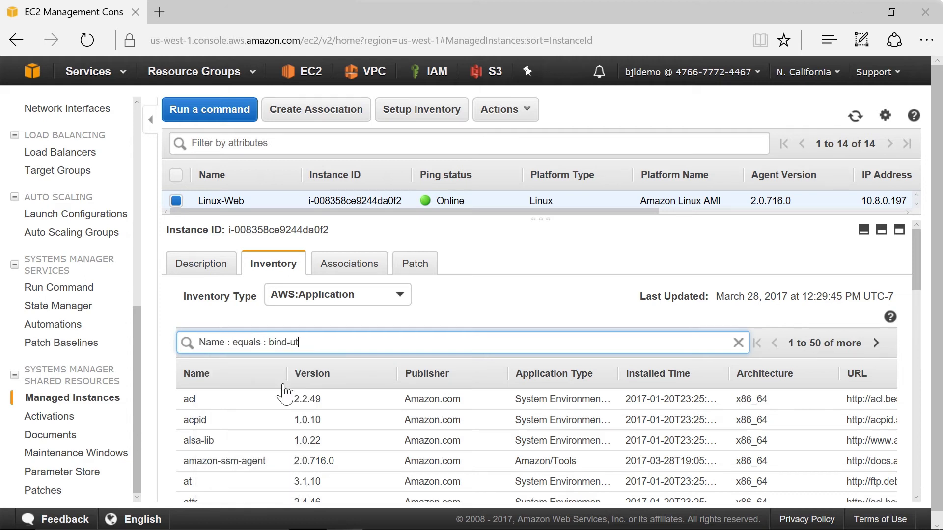
key(Return)
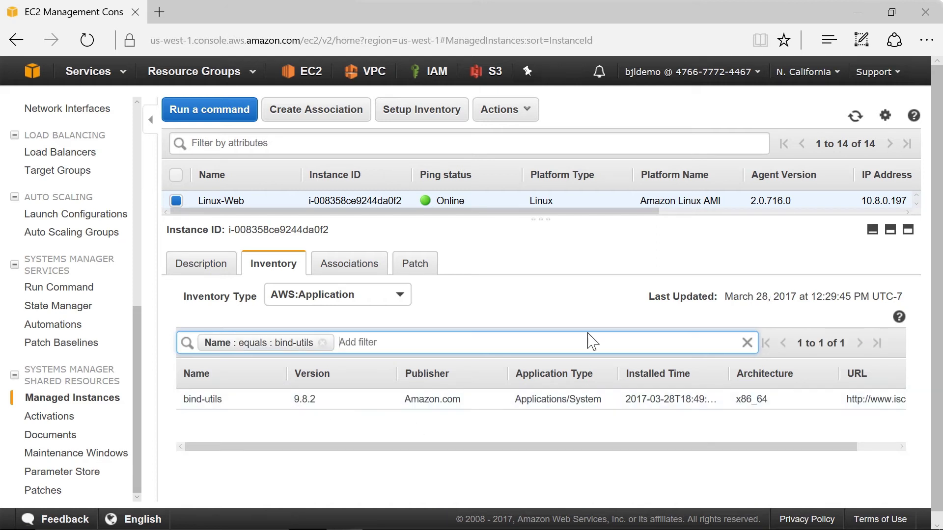
Enlarge the managed instances list and filter it by AWS:Application.Name equals bind-utils.
drag(542, 216, 544, 305)
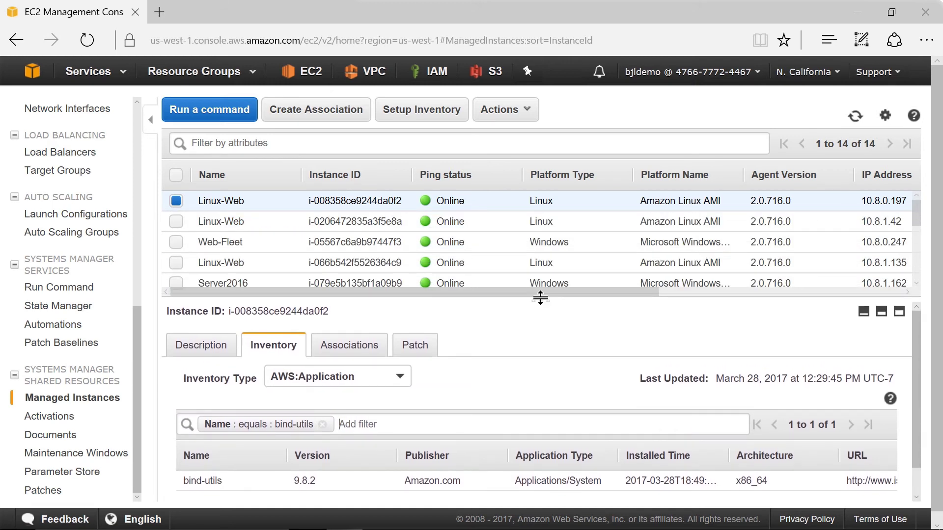
click(228, 135)
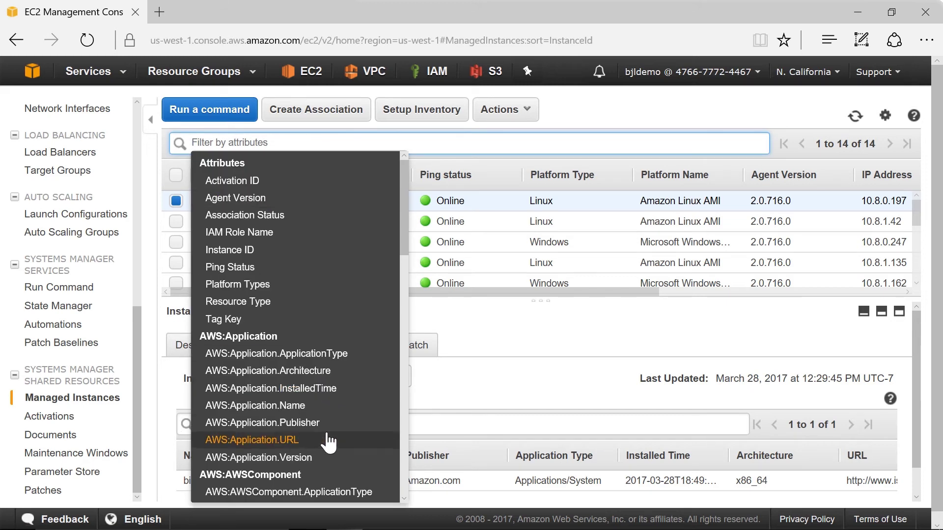
click(318, 411)
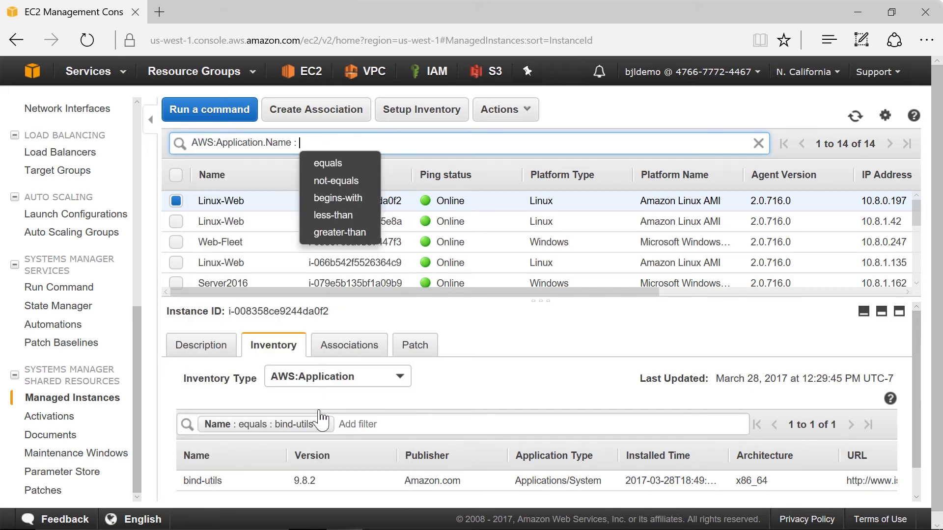
click(327, 164)
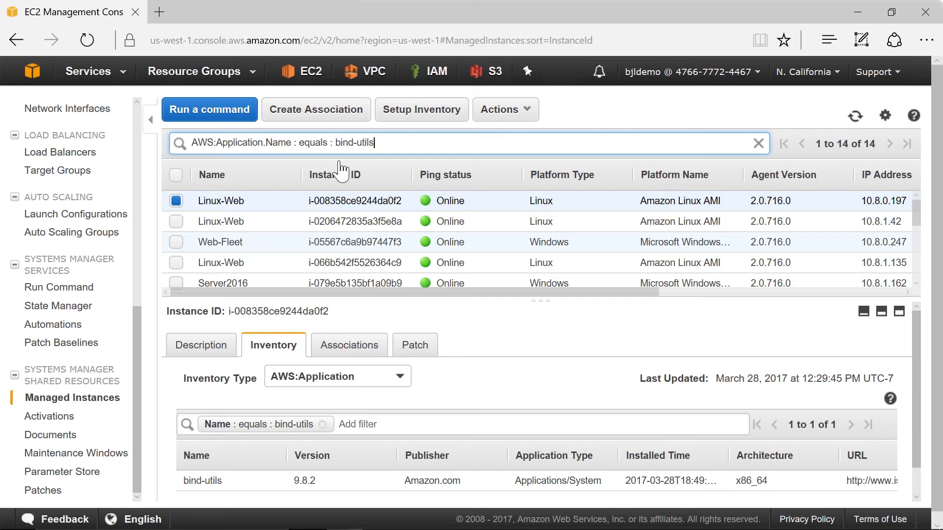
key(Return)
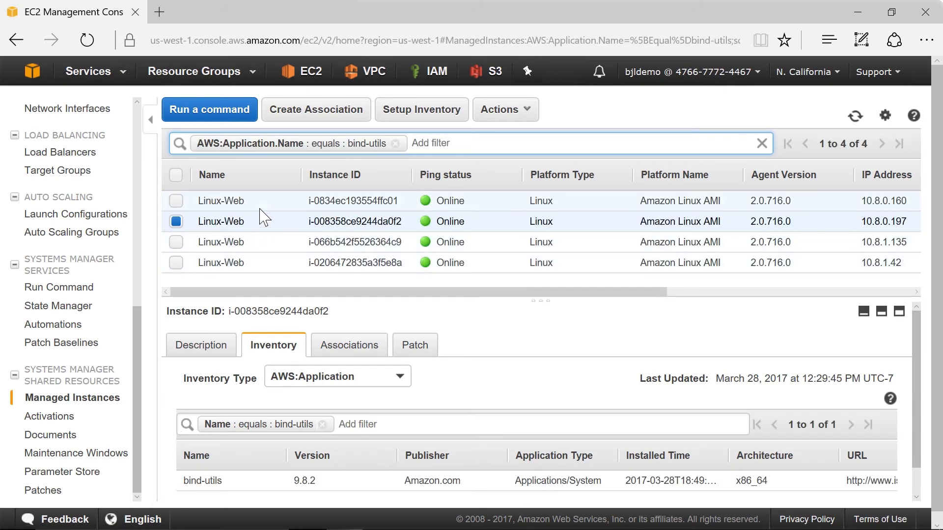
Select each of the filtered Linux-Web instances in turn and check its bind-utils inventory entry.
click(274, 200)
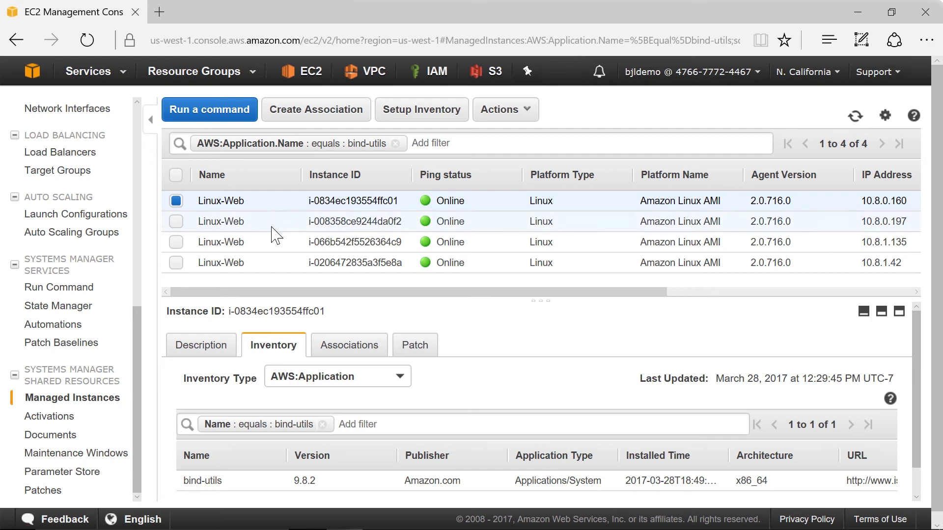
click(273, 227)
click(278, 242)
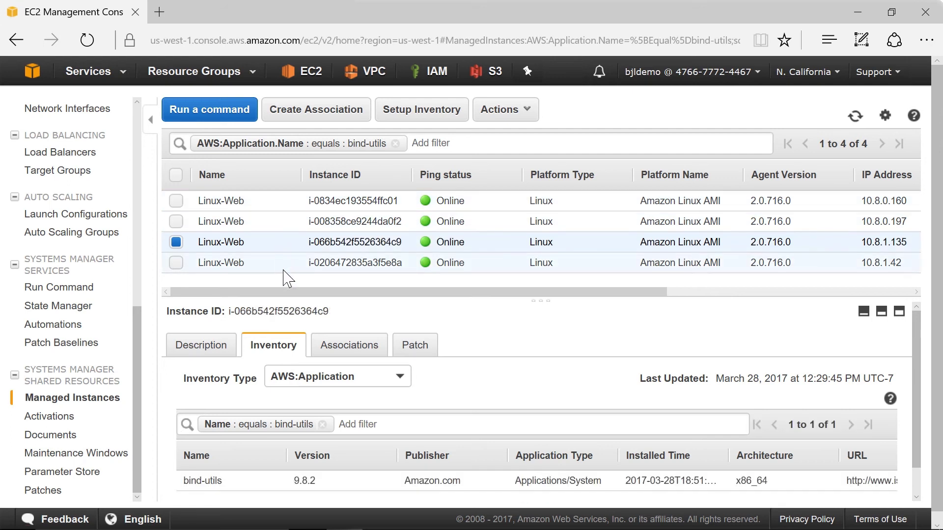
click(283, 269)
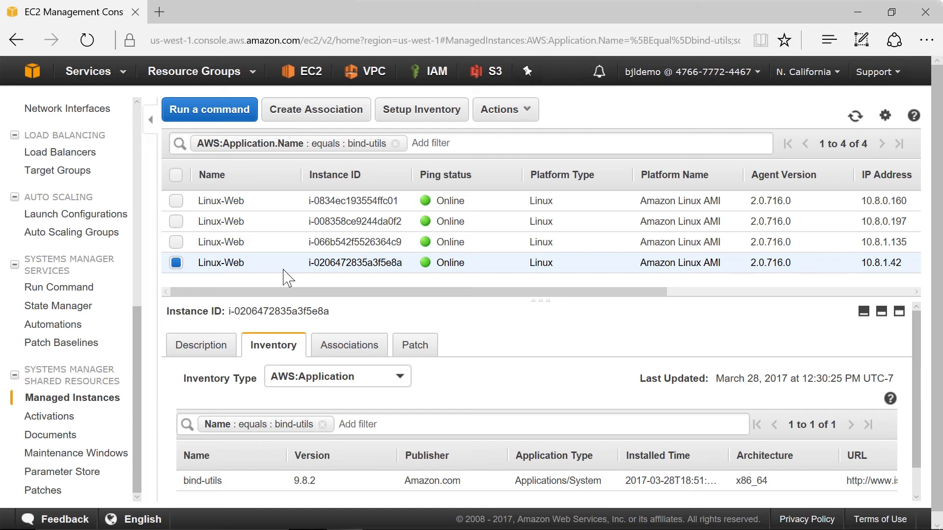
Remove the bind-utils filters from both the managed instances list and the instance's application inventory.
click(396, 143)
click(542, 423)
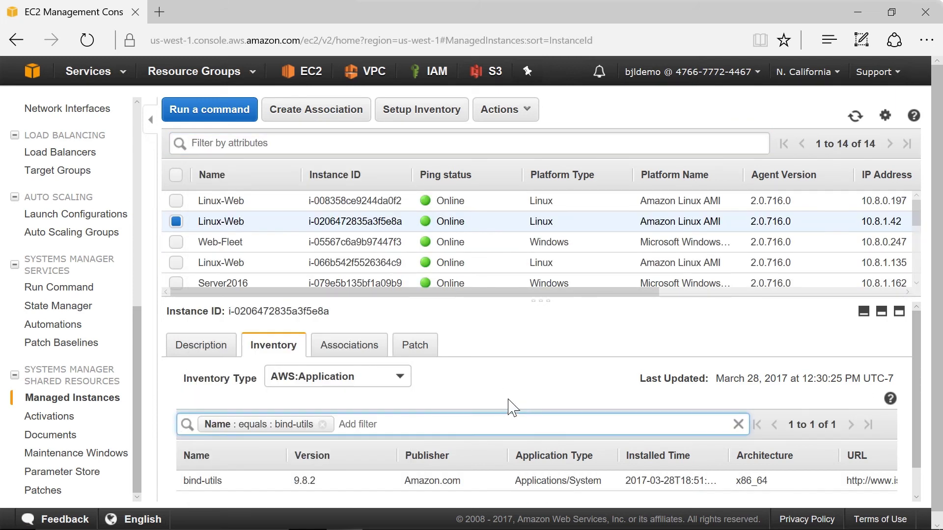
click(322, 424)
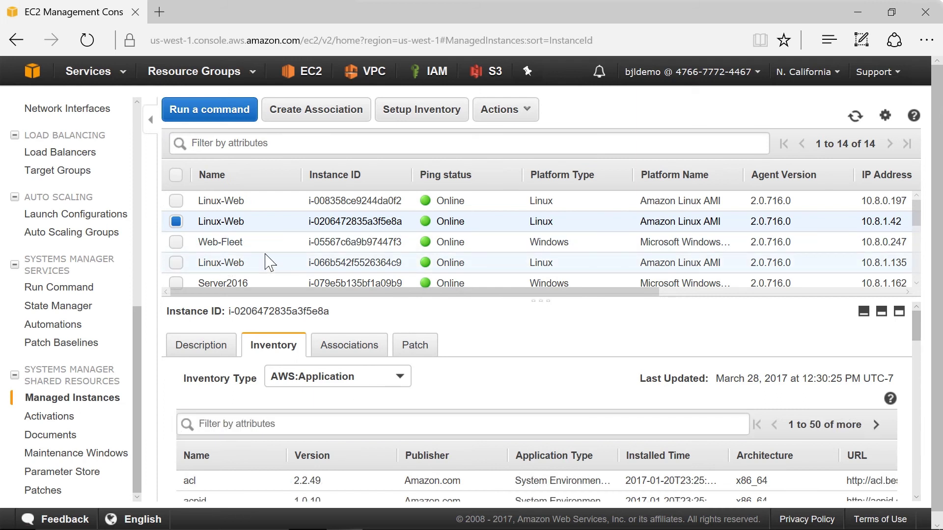
Select the Web-Fleet instance with IP address 10.8.0.147 and look through its AWS:WindowsUpdate hotfixes in an enlarged details pane.
scroll(270, 261, down, 1)
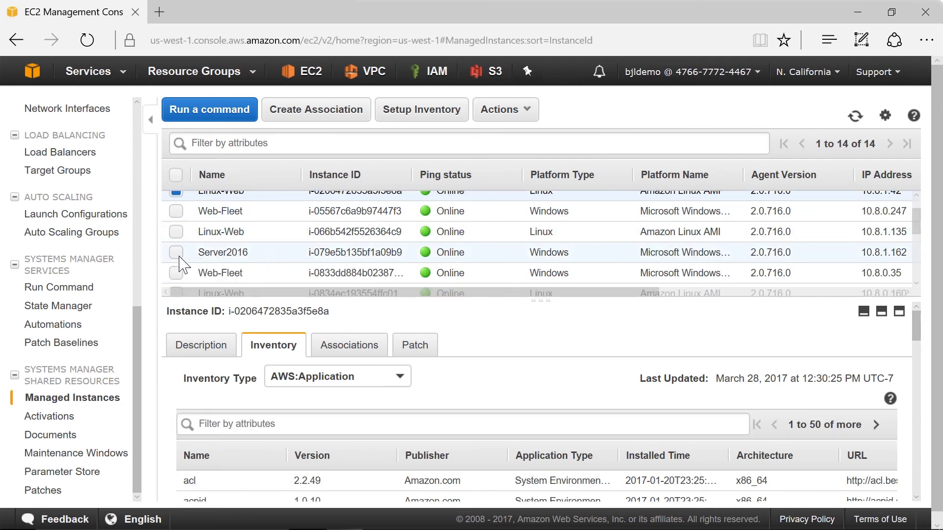
click(177, 255)
scroll(246, 237, down, 2)
click(246, 237)
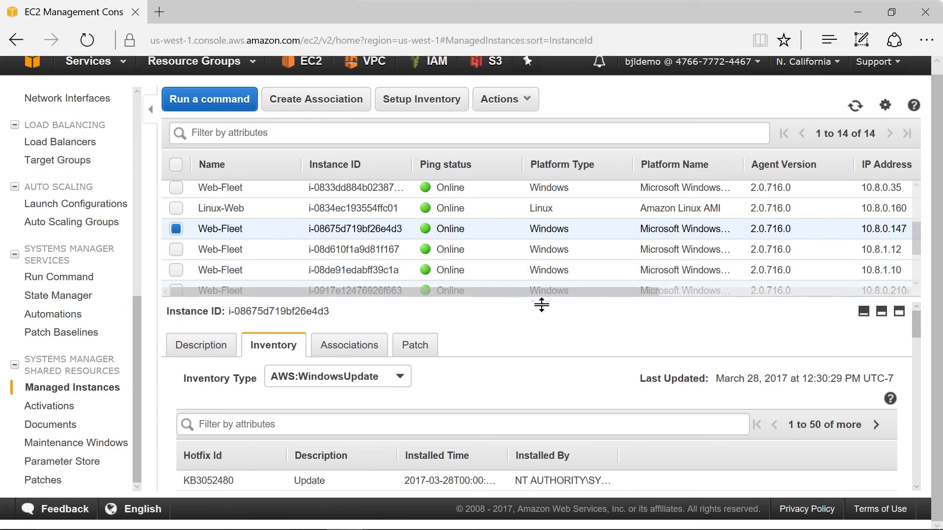
drag(540, 300, 542, 219)
scroll(531, 422, down, 10)
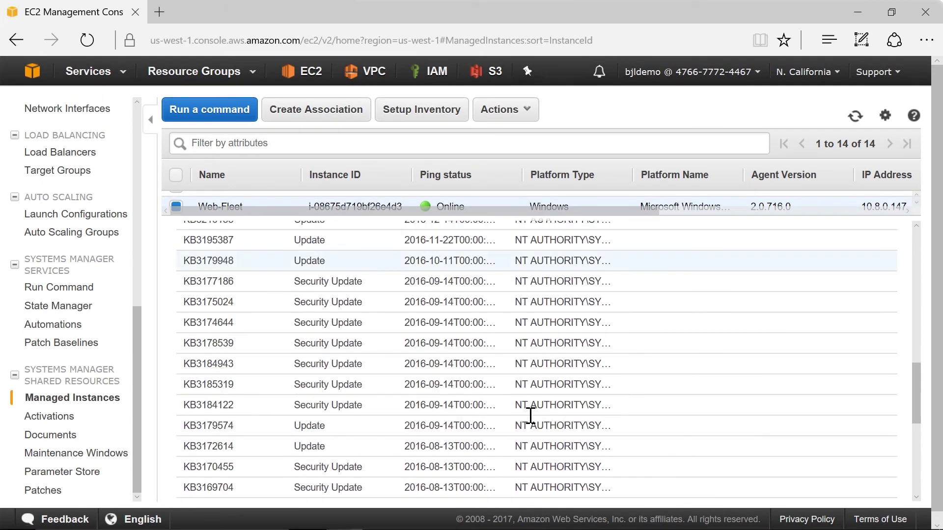
scroll(532, 417, up, 12)
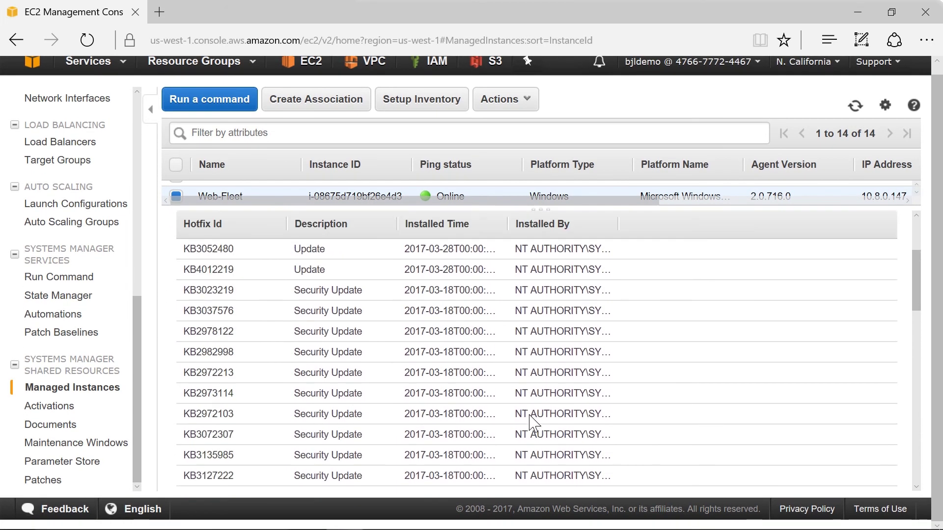
Filter the Web-Fleet instance's AWS:WindowsUpdate inventory to the entry whose Hotfix Id equals KB3052480.
click(286, 327)
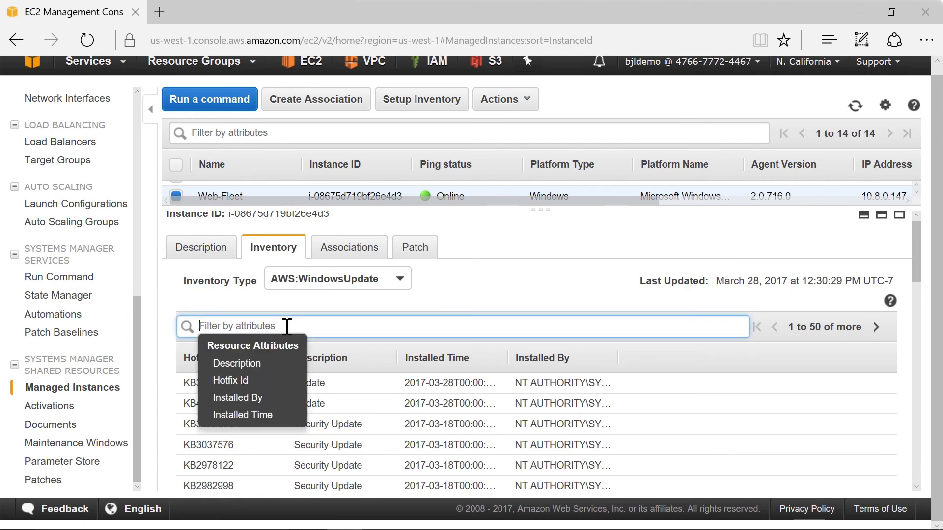
click(271, 381)
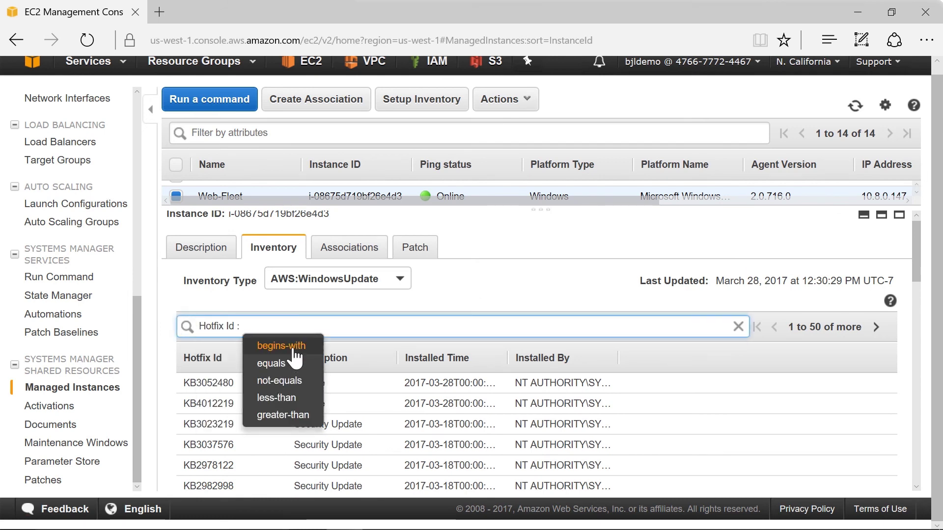
click(297, 366)
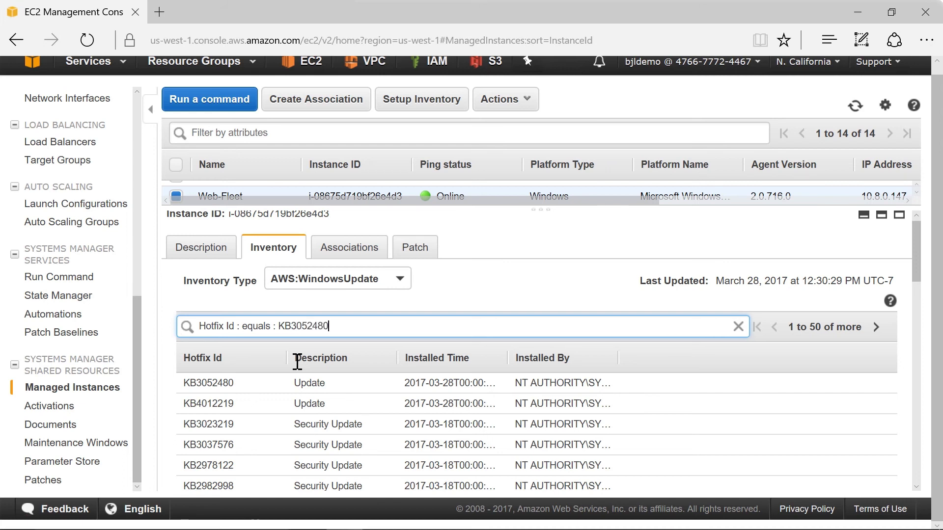
key(Return)
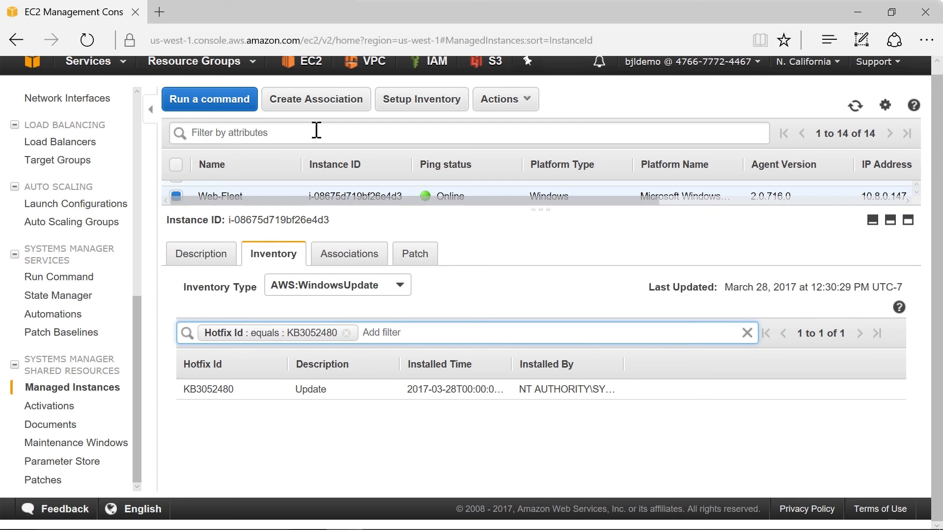
Filter the managed instances by AWS:WindowsUpdate.HotFixId equals KB3052480 and enlarge the list to review all matching instances.
click(277, 132)
scroll(346, 400, down, 10)
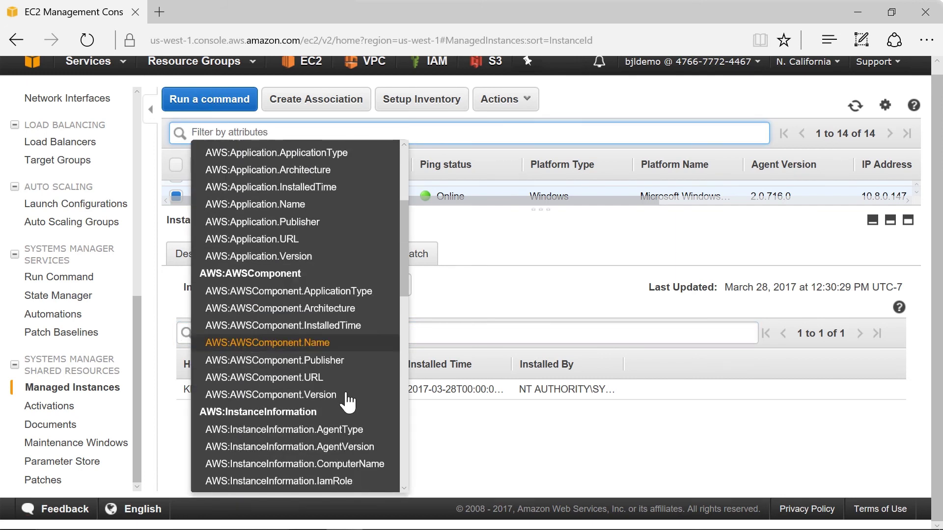
scroll(346, 403, down, 7)
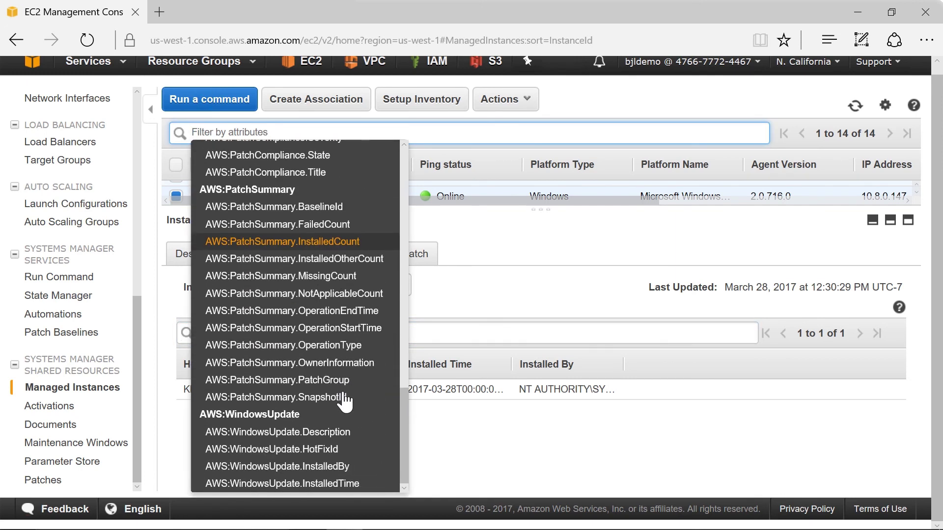
click(350, 449)
click(374, 150)
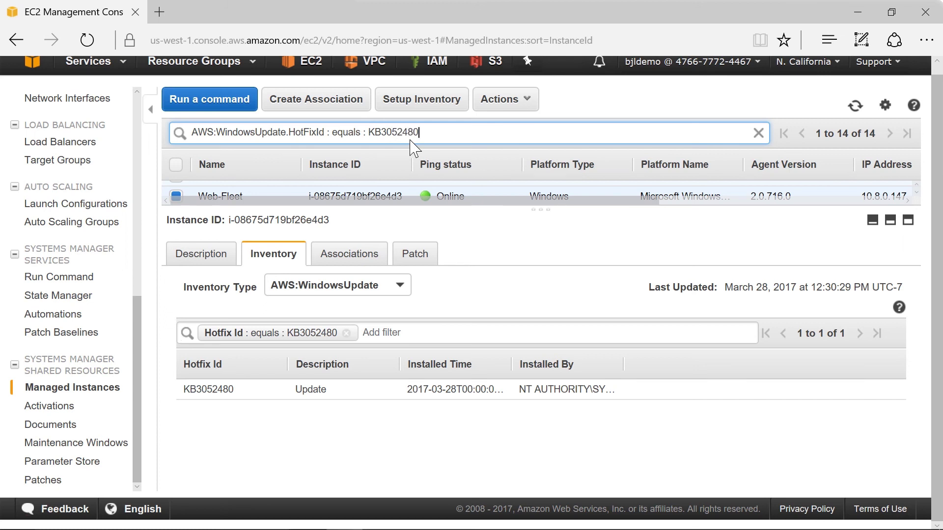
text(KB3052480)
key(Return)
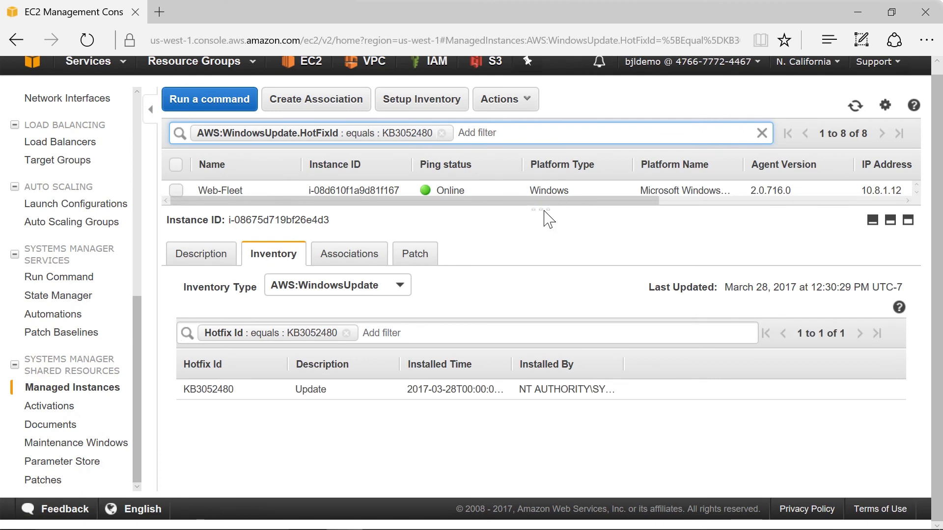
drag(542, 210, 564, 345)
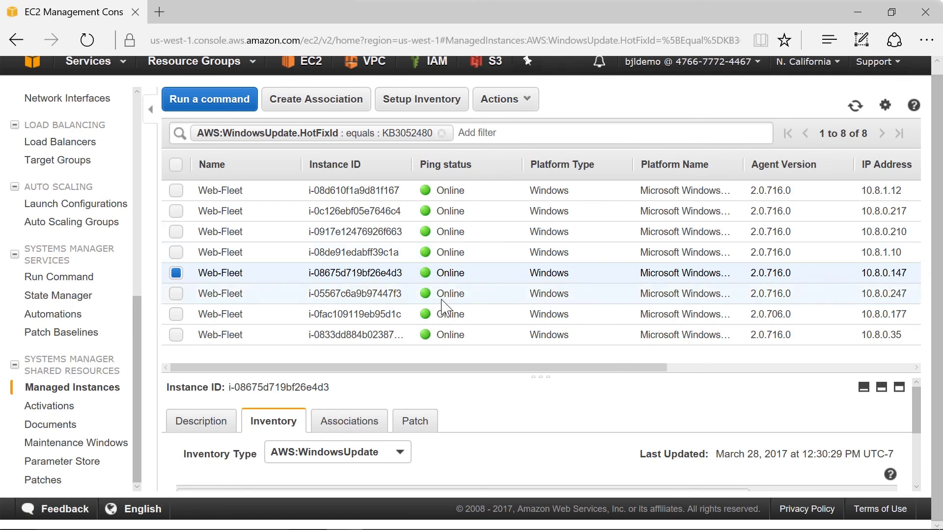
scroll(354, 272, up, 1)
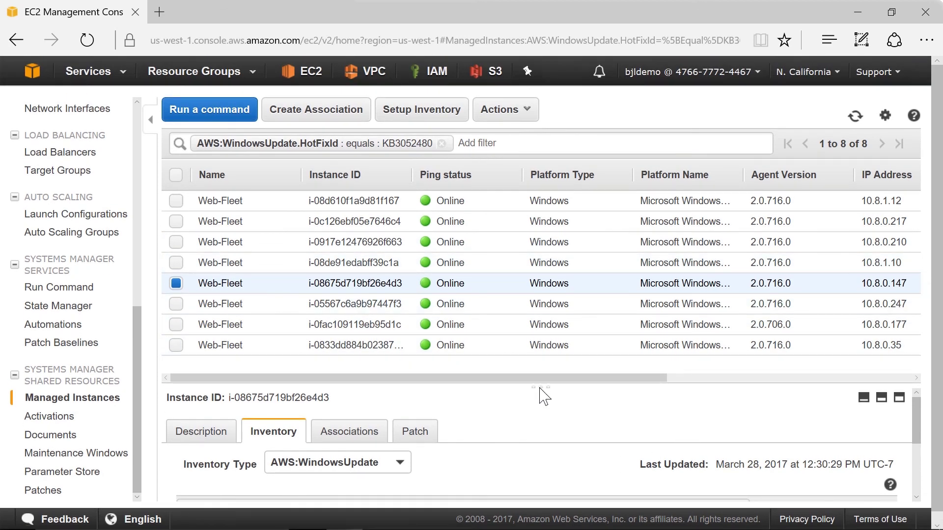
drag(540, 387, 543, 363)
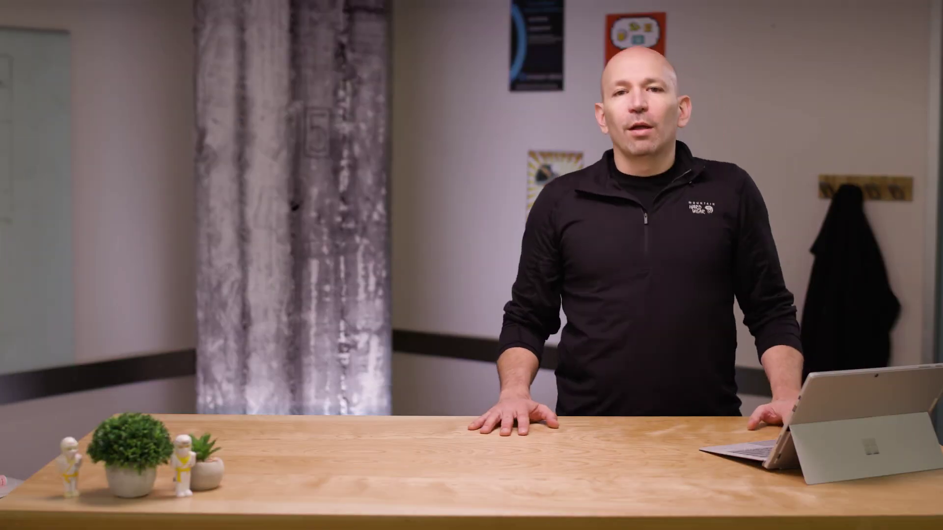